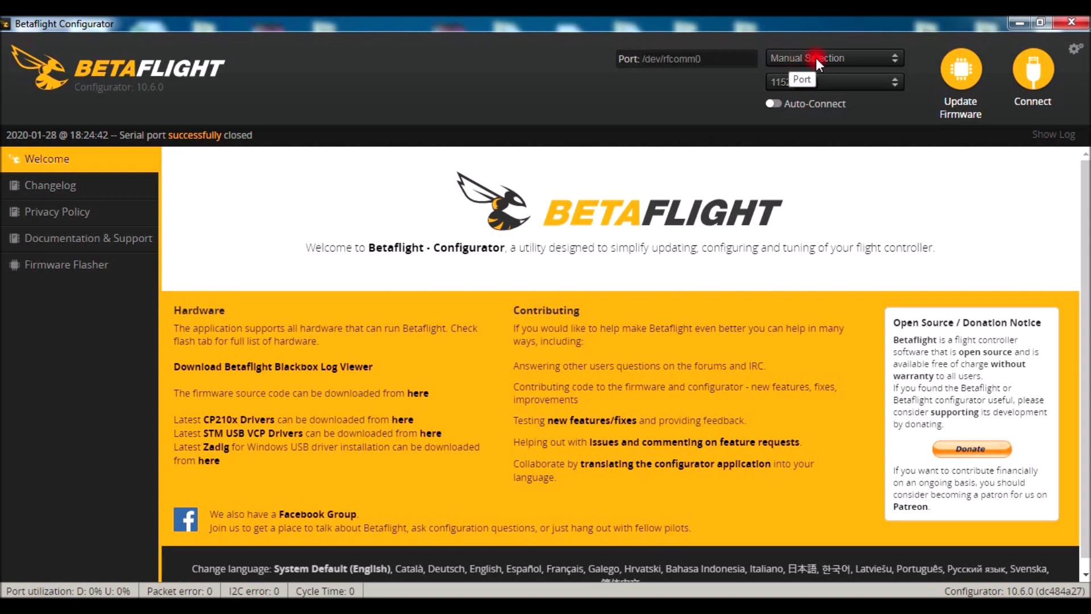
Choose the flight controller's COM port and connect to the board
click(808, 59)
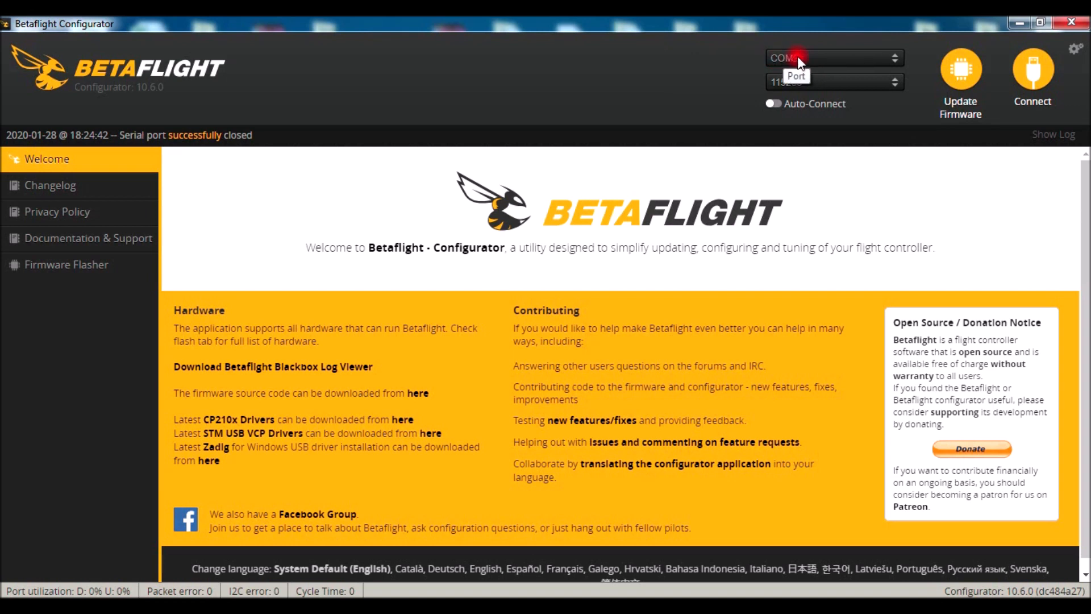
click(878, 60)
click(723, 67)
click(1034, 83)
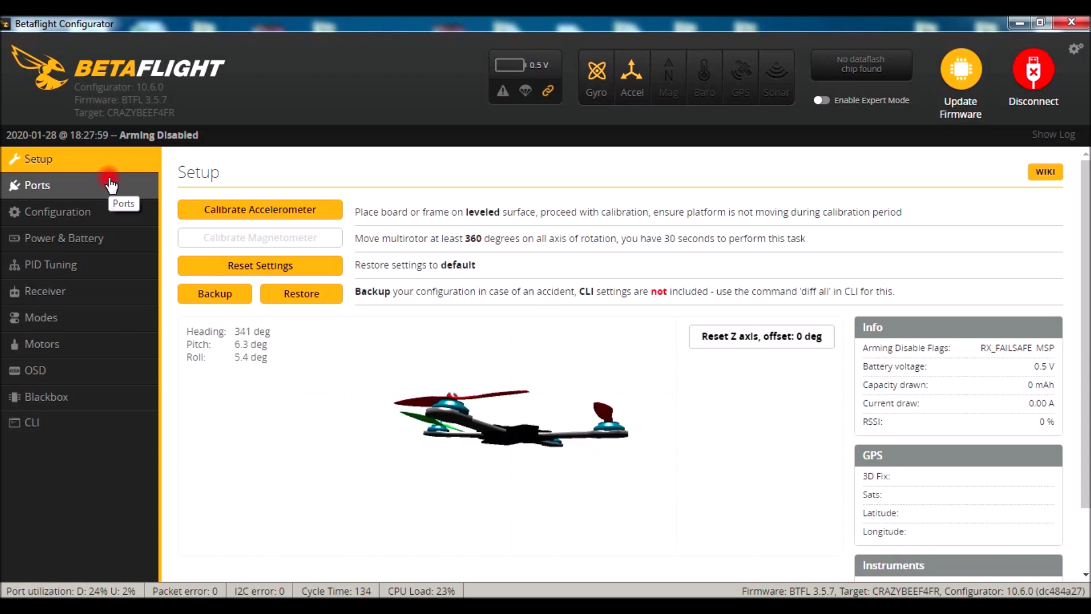
In the port settings, use VTX (TBS SmartAudio) as the UART2 peripheral, and save with a reboot
click(111, 185)
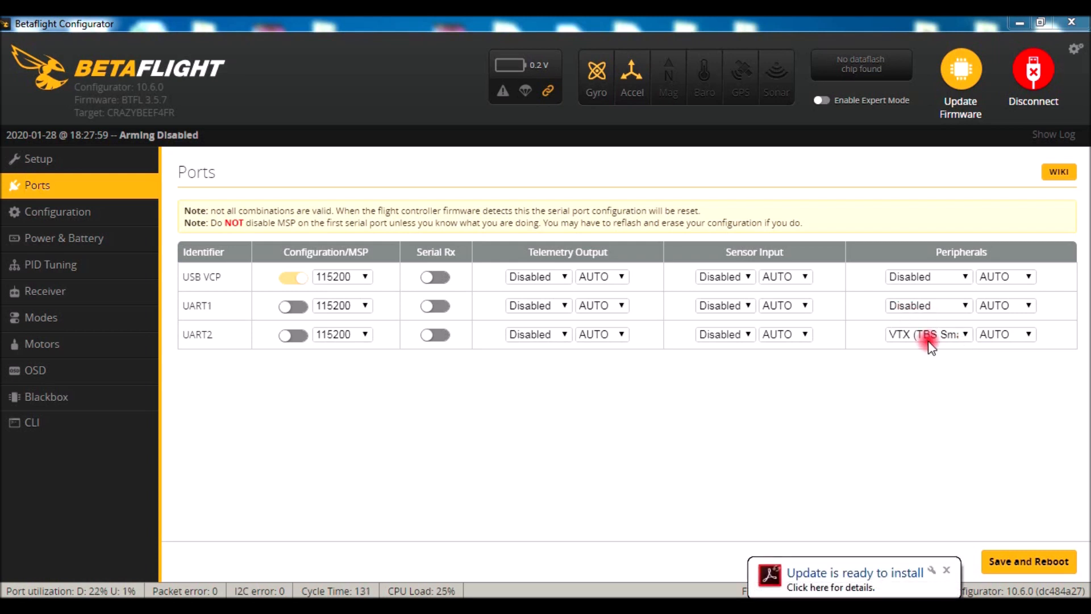
click(946, 569)
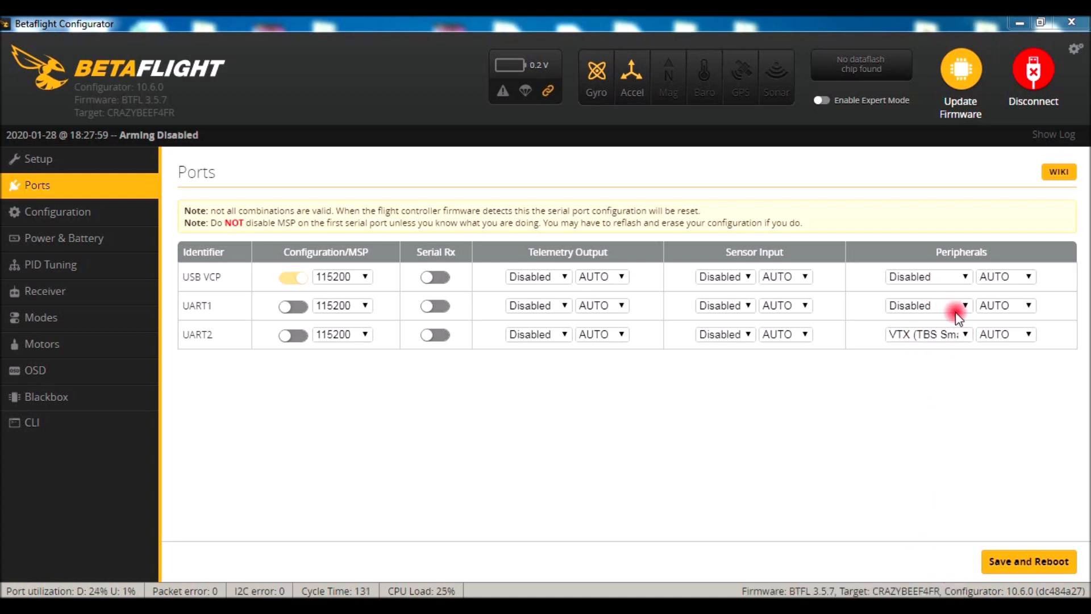
click(967, 336)
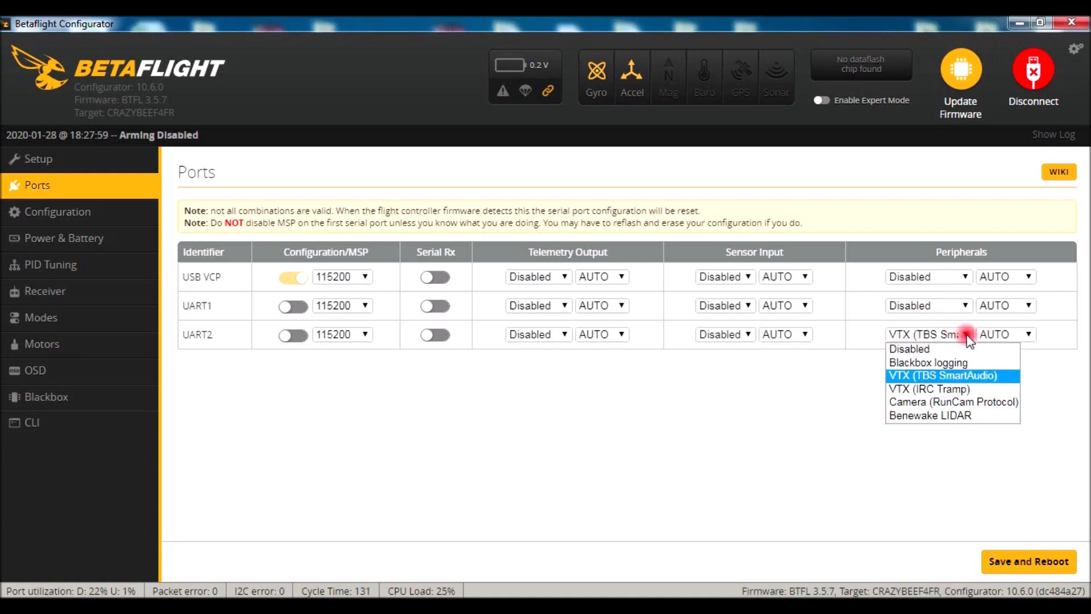
click(858, 377)
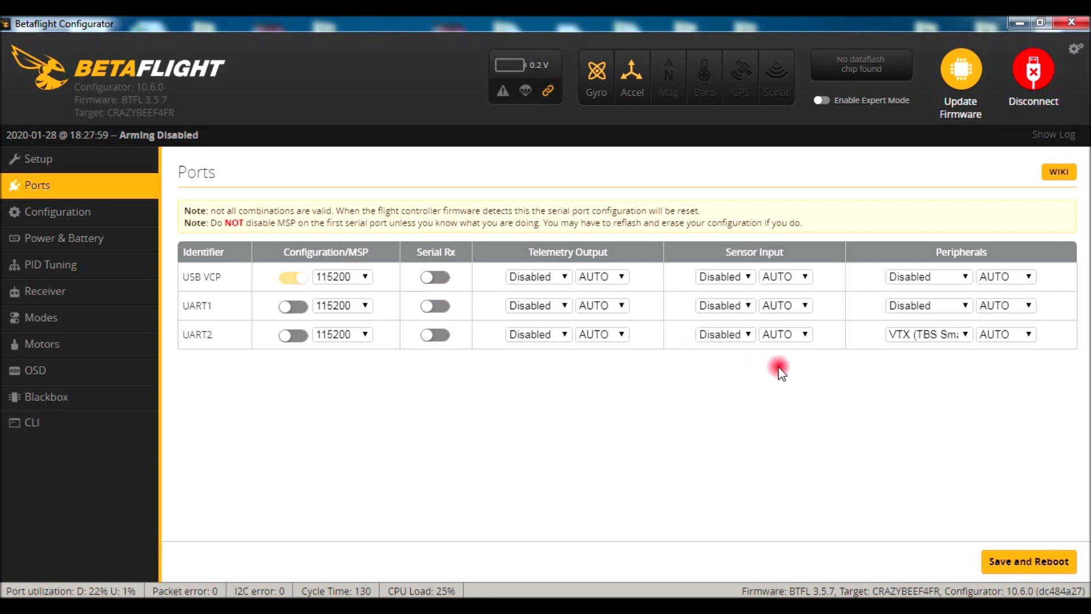
click(1039, 562)
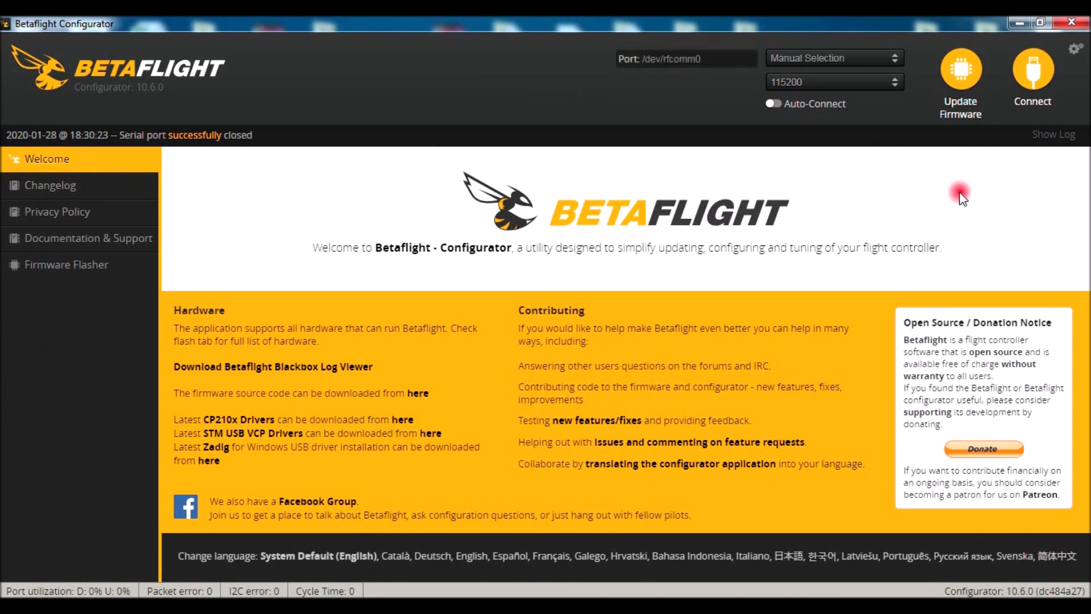
Reconnect to the flight controller and enable MOTOR_STOP in the ESC/Motor features of the configuration
click(1030, 91)
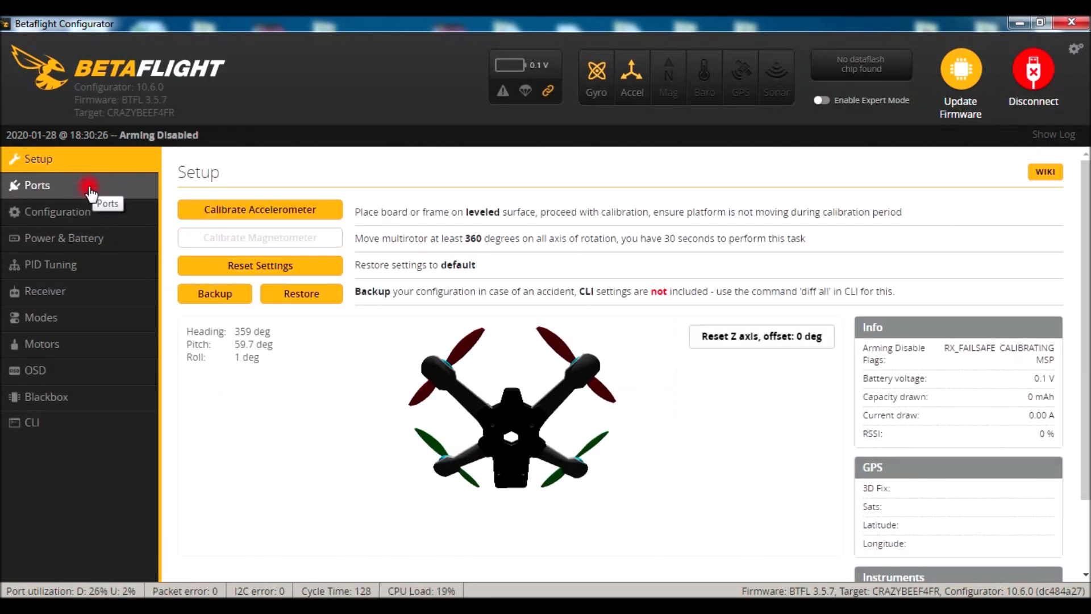
click(81, 212)
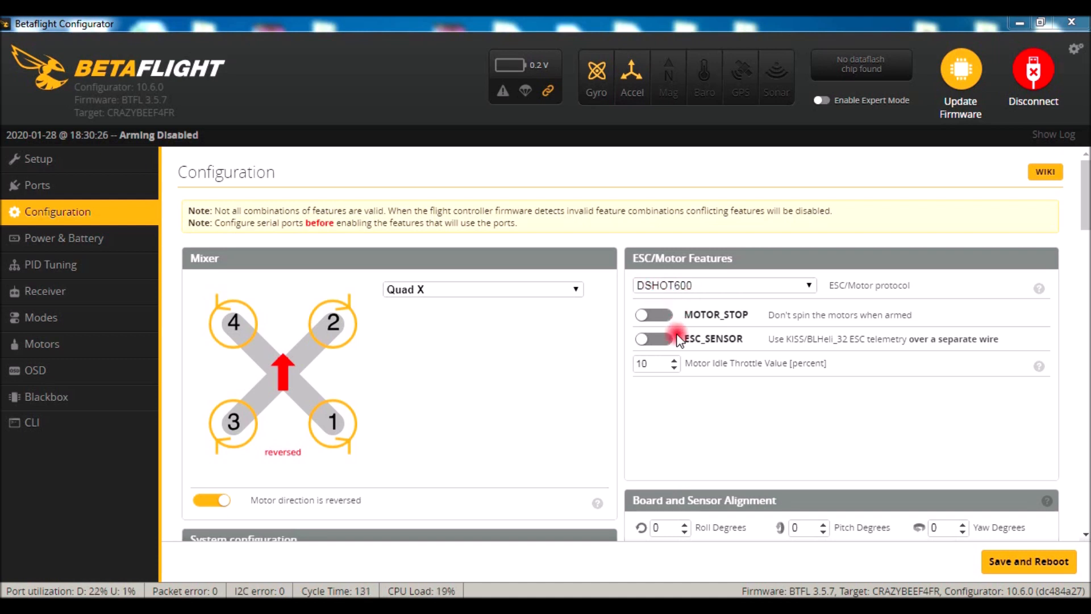
click(656, 318)
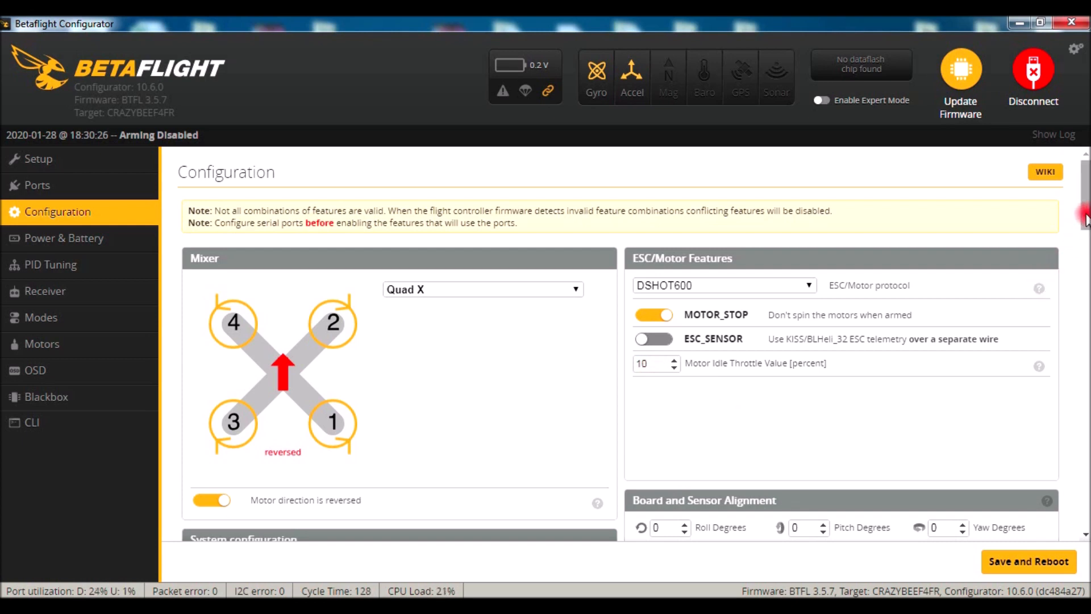
Enter PropsOff as the craft name in the personalization settings
drag(1085, 219, 1085, 237)
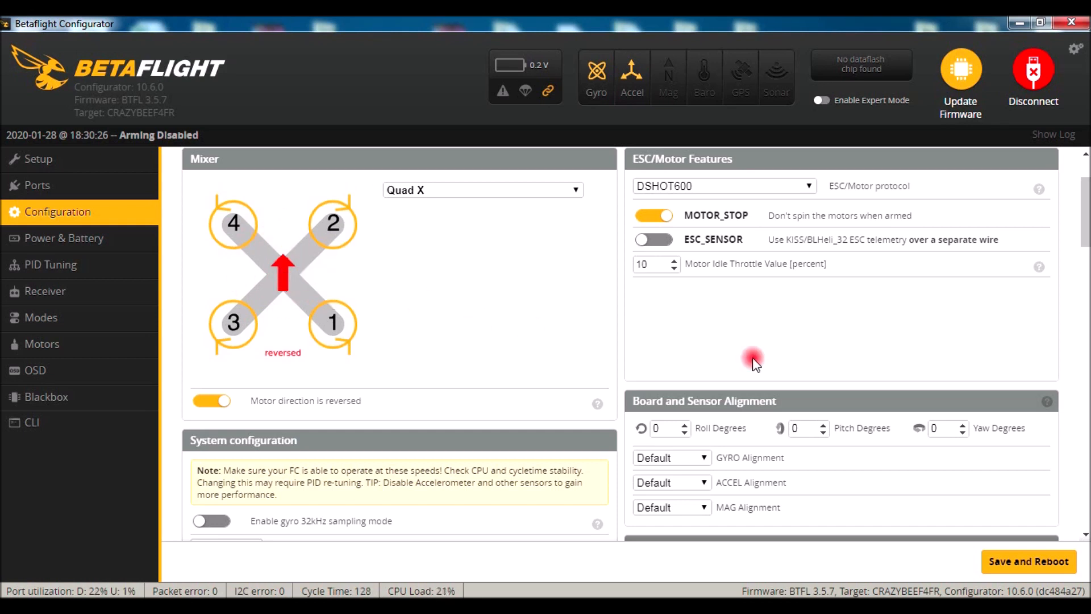
scroll(1086, 221, down, 3)
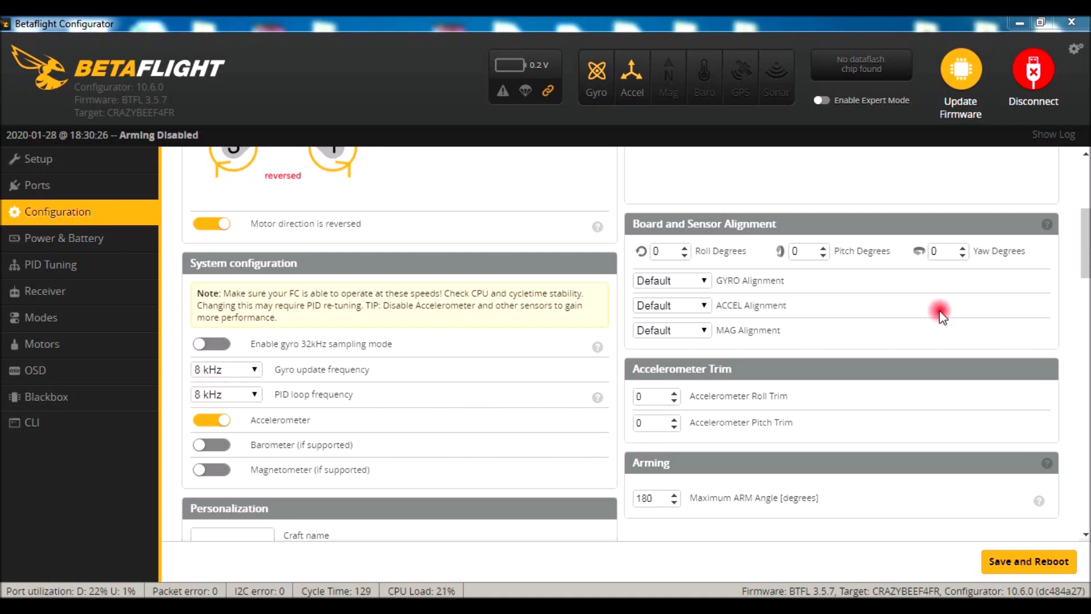
drag(1086, 248, 1085, 278)
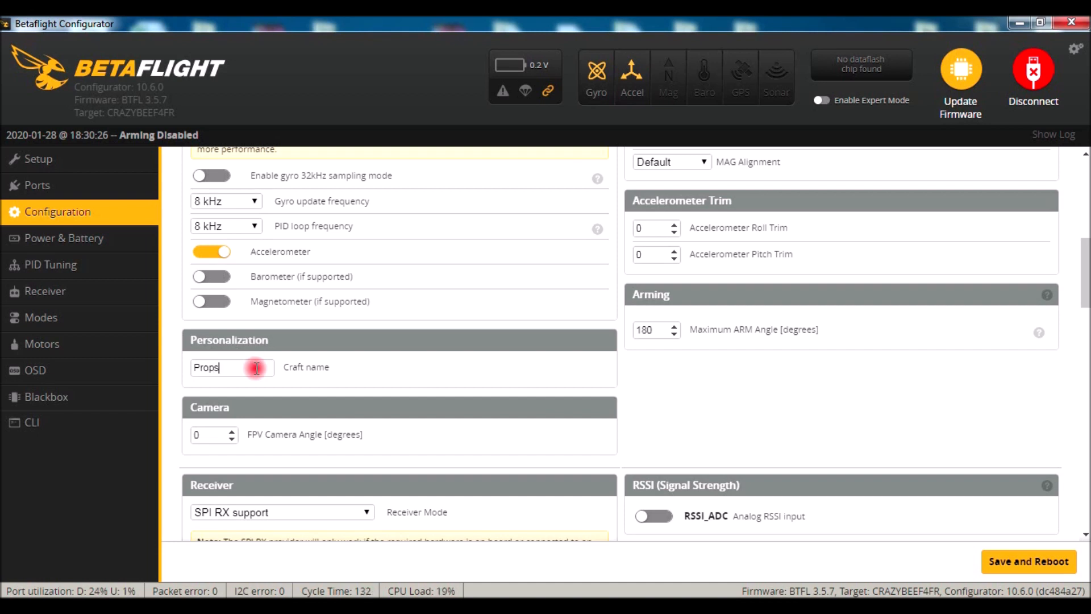
click(390, 382)
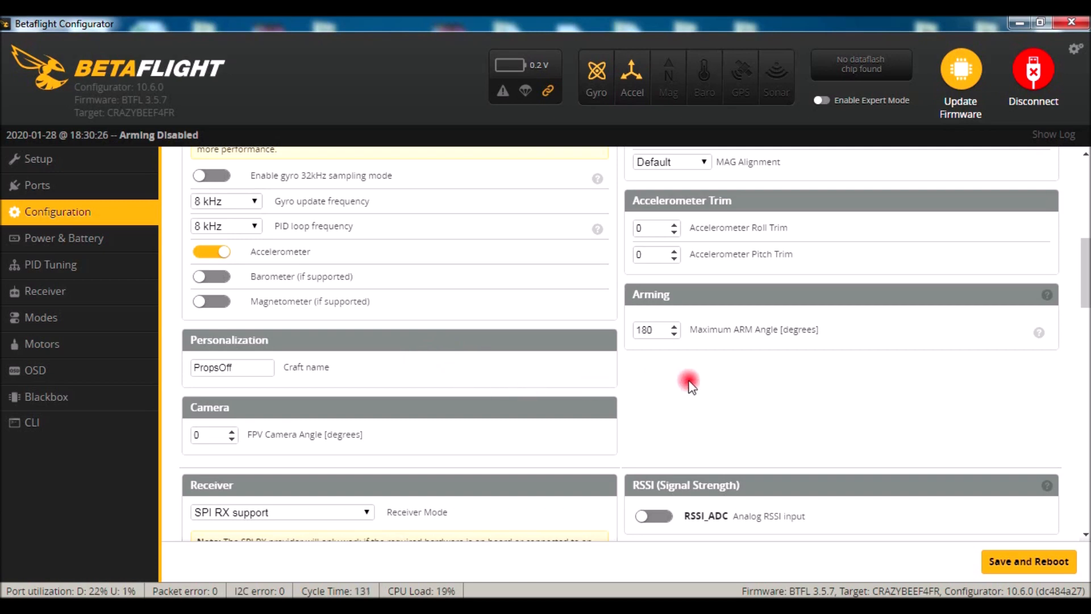
Examine the SPI bus receiver provider options in the receiver section of the configuration
scroll(691, 391, down, 4)
scroll(691, 391, up, 1)
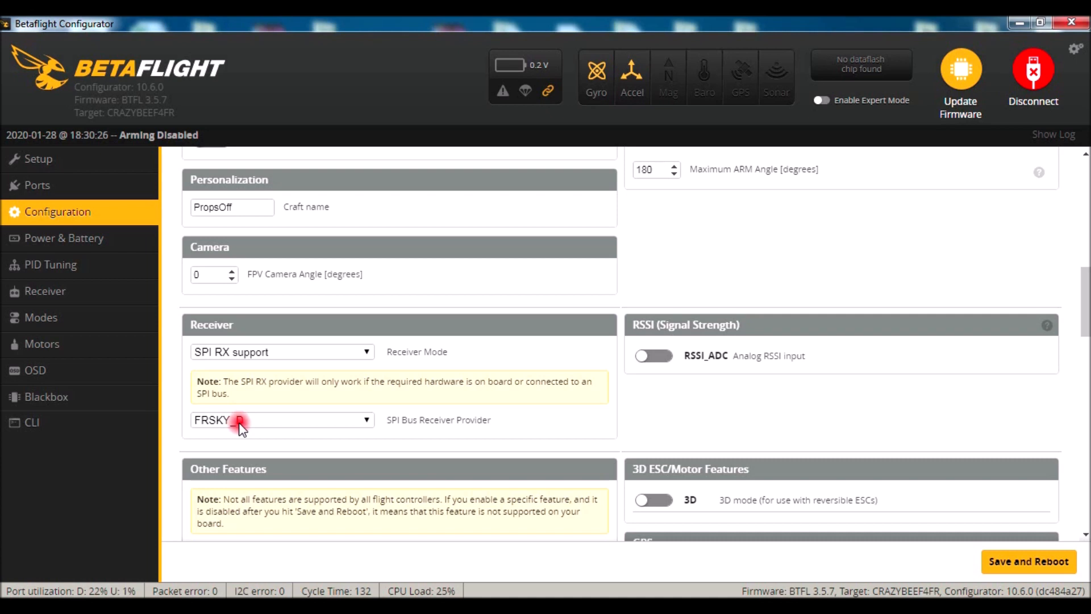
click(358, 422)
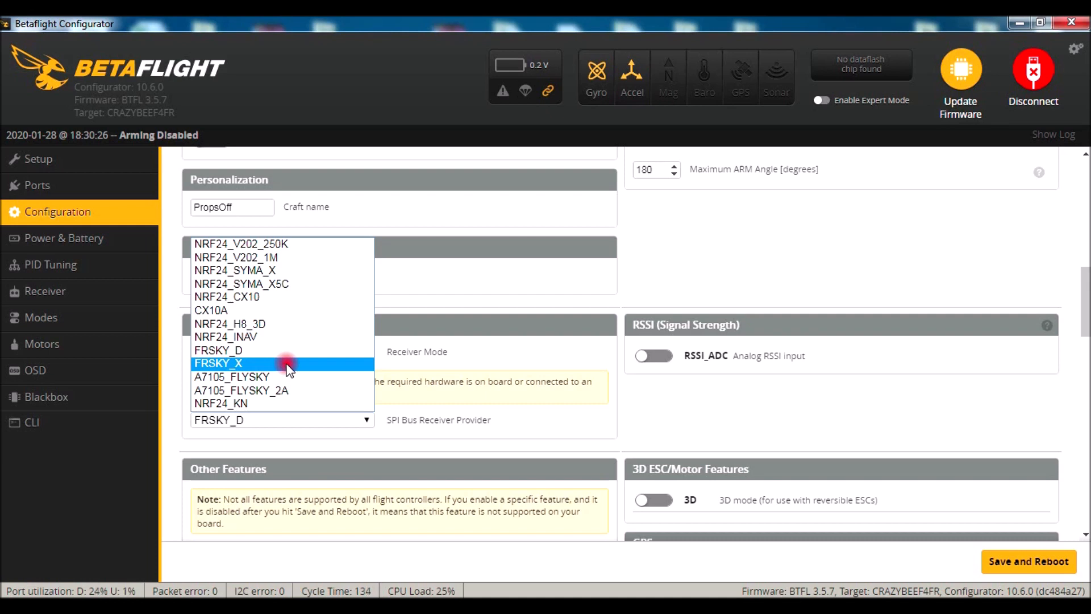
click(344, 423)
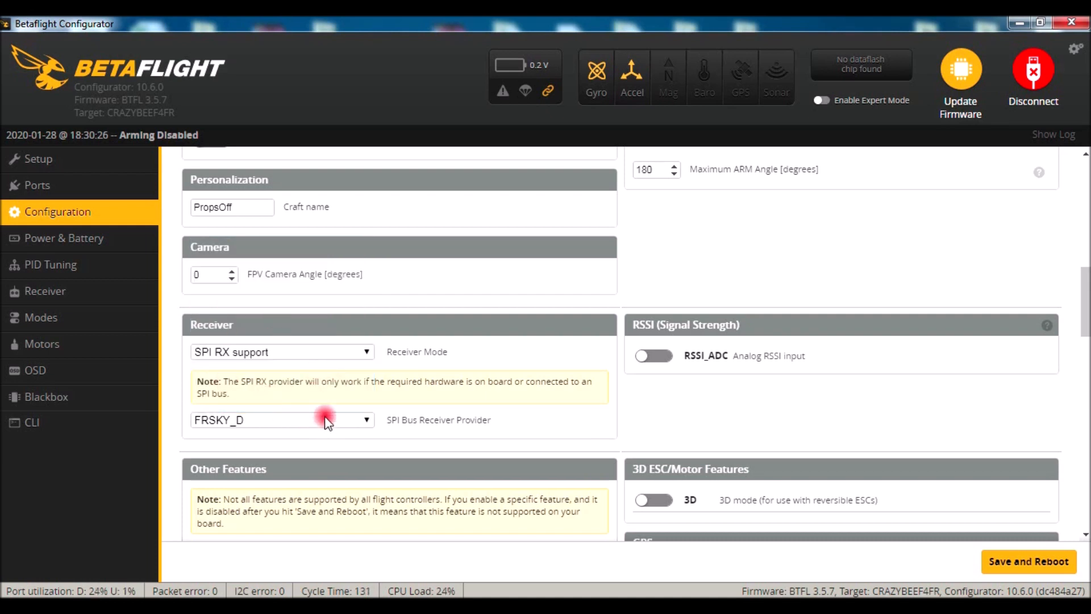
Enable ANTI_GRAVITY among the other features and save the configuration with a reboot
drag(1084, 330, 1086, 384)
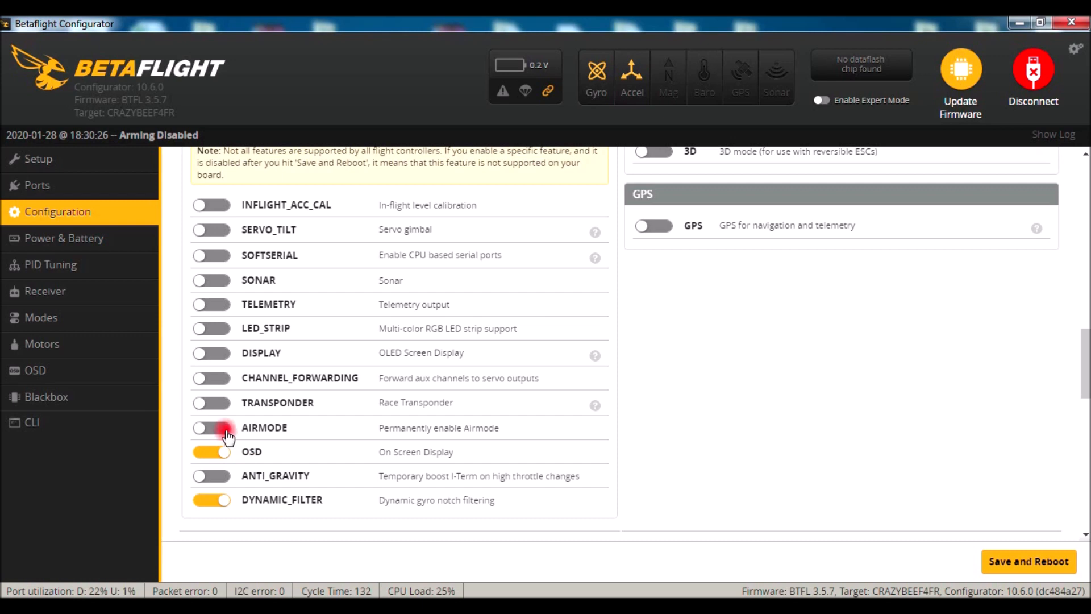
click(218, 476)
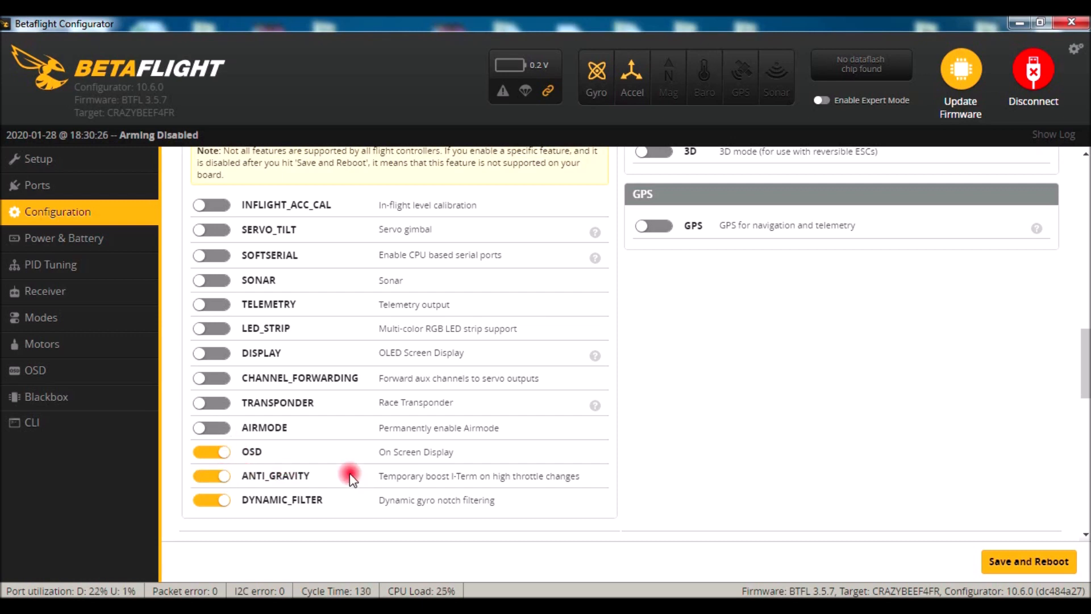
drag(1086, 355, 1087, 483)
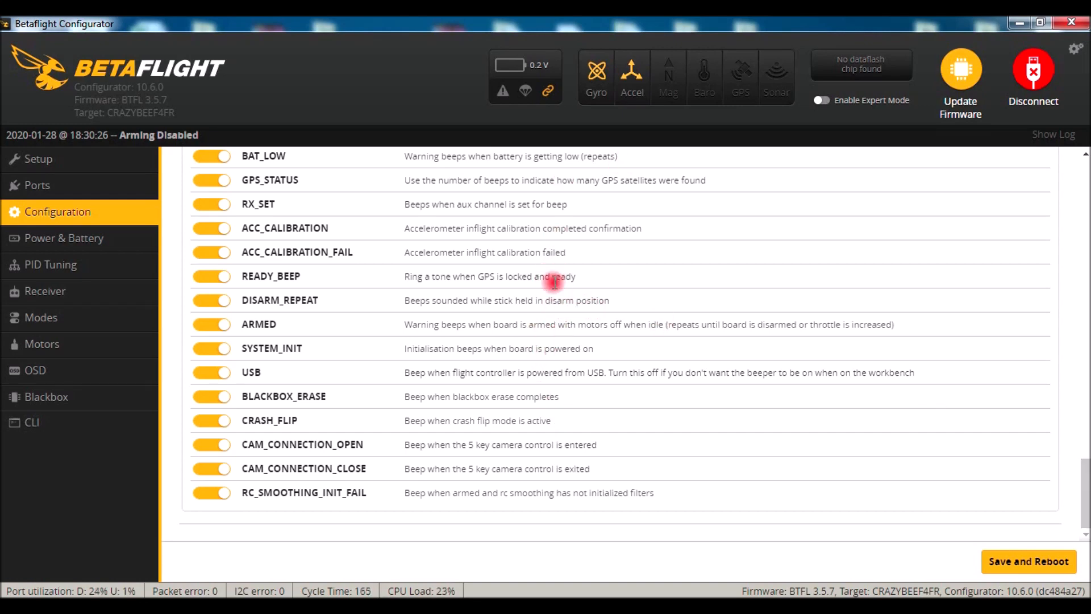
click(1024, 563)
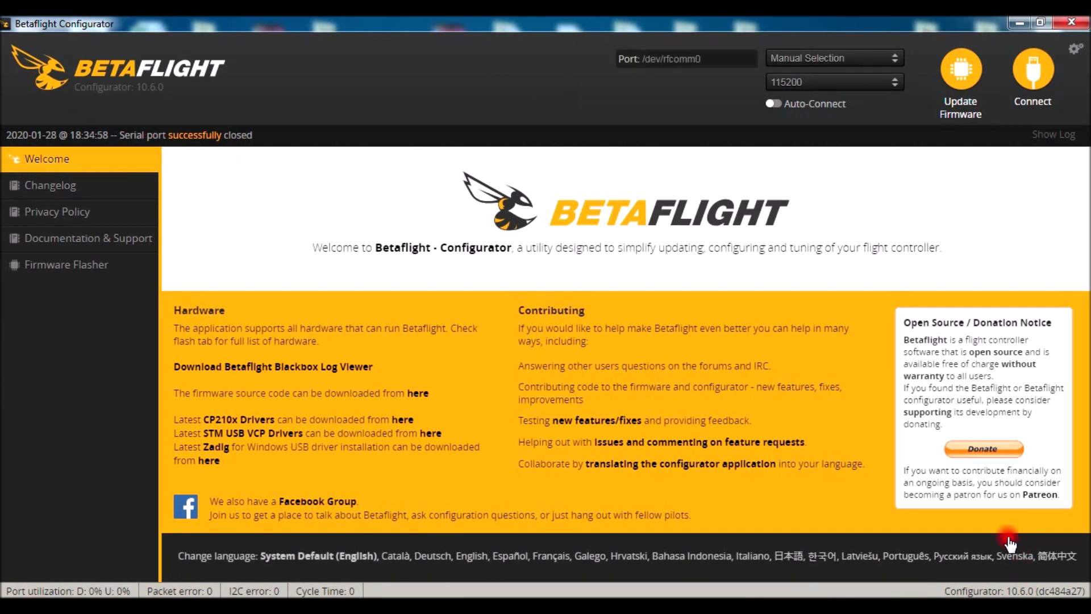
Reconnect and set the battery's minimum cell voltage to 3, maximum to 4.4 and warning to 3, and save
click(1056, 71)
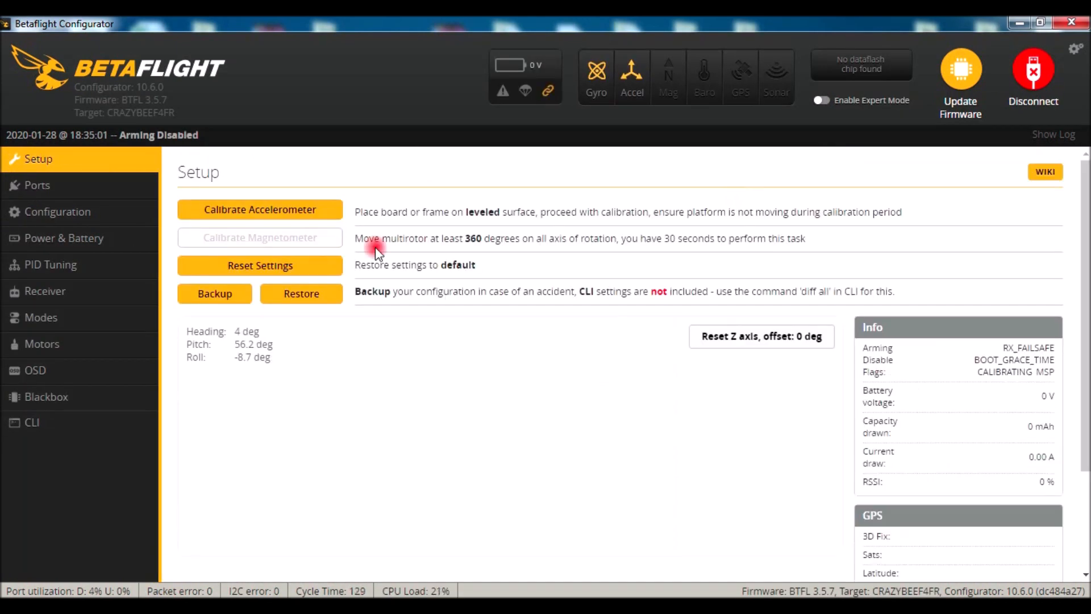
click(85, 237)
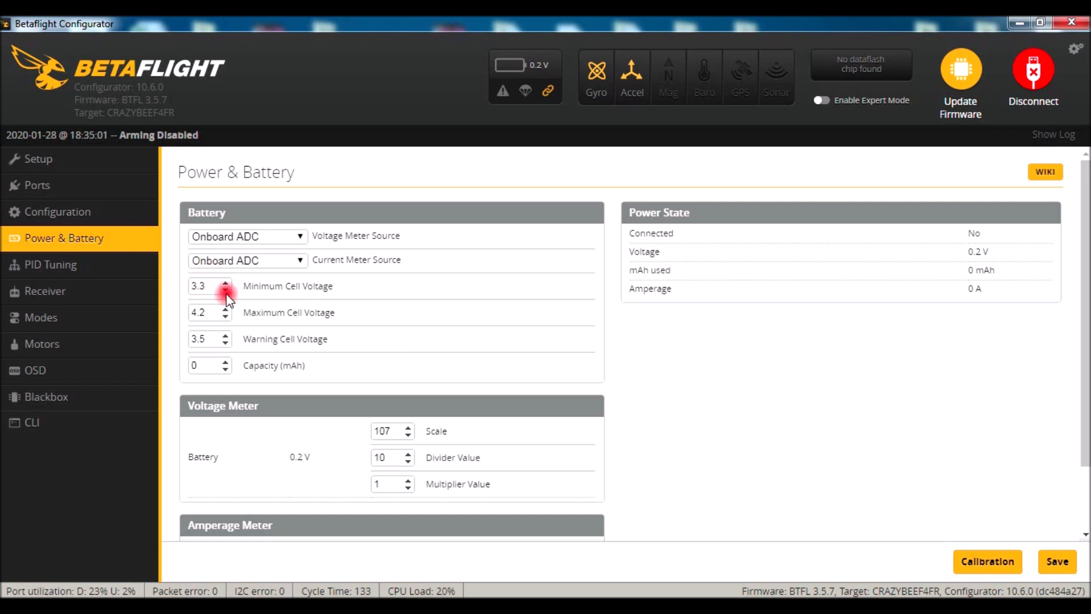
text(.0)
click(226, 342)
click(226, 342)
click(226, 342)
click(227, 343)
click(225, 309)
click(225, 309)
click(1056, 575)
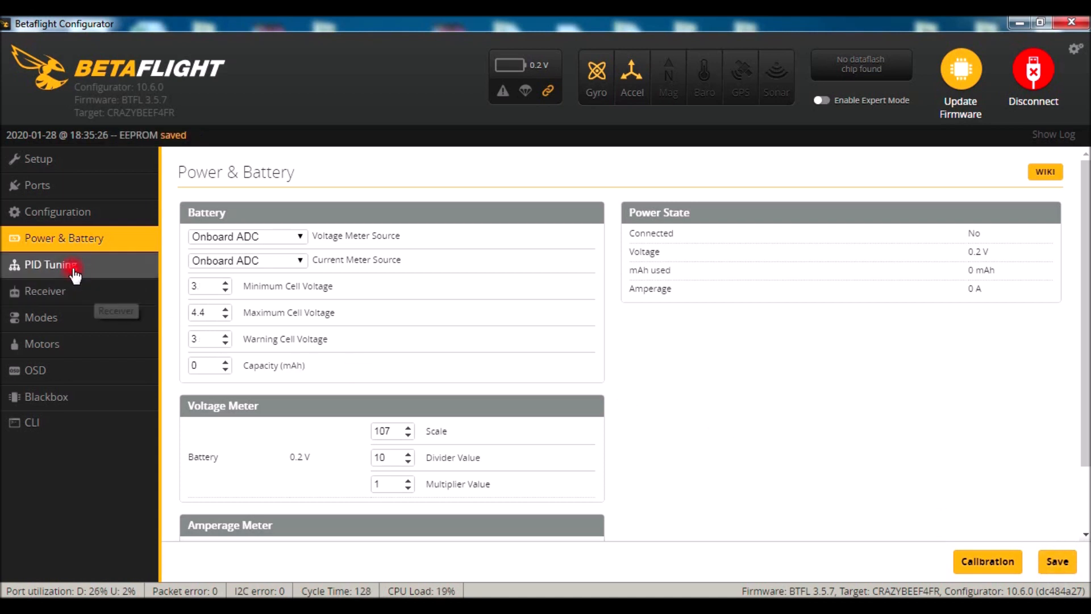
Set the receiver's channel map to TEAR1234 and save the receiver settings
click(74, 272)
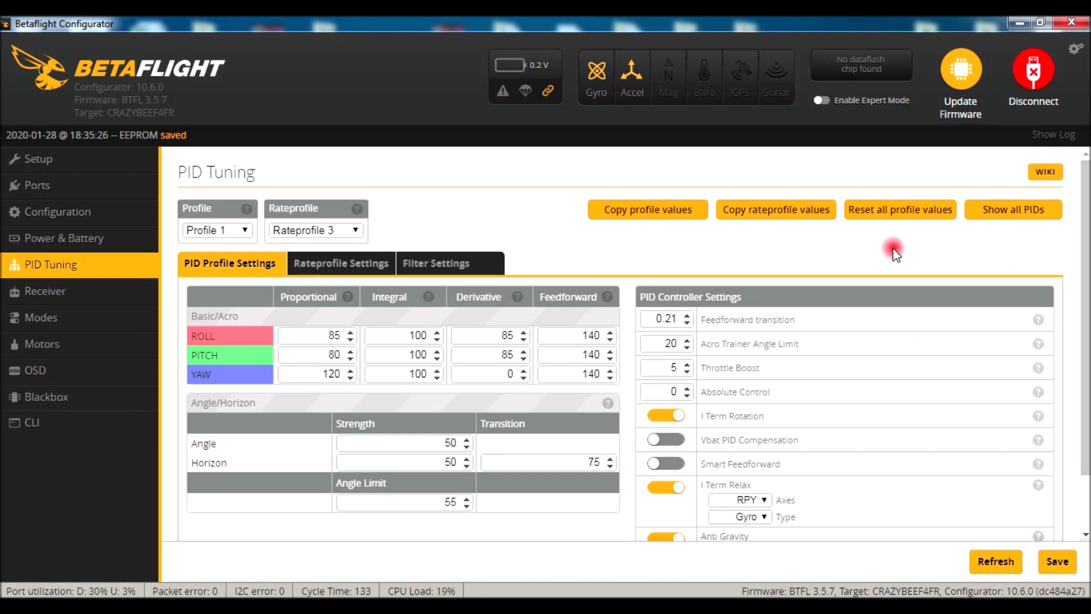
click(104, 303)
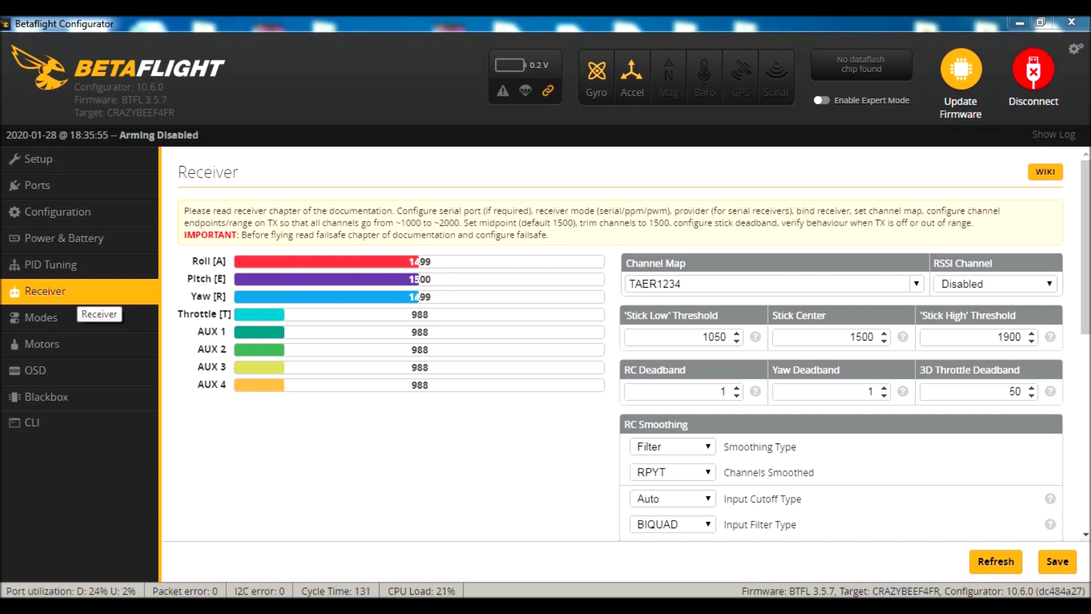
drag(650, 284, 639, 285)
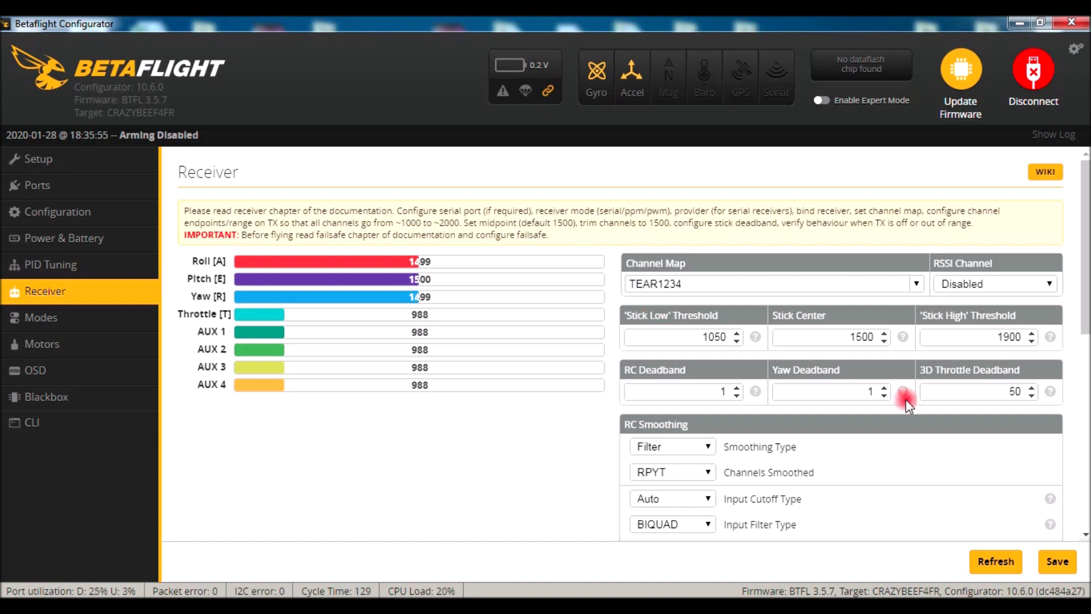
click(1051, 563)
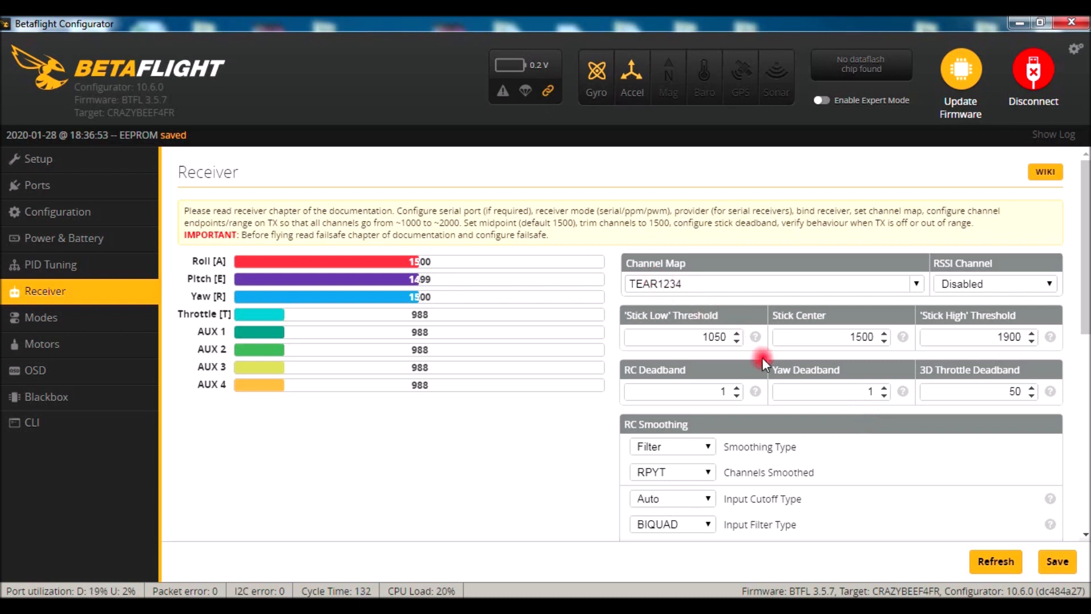
click(1058, 562)
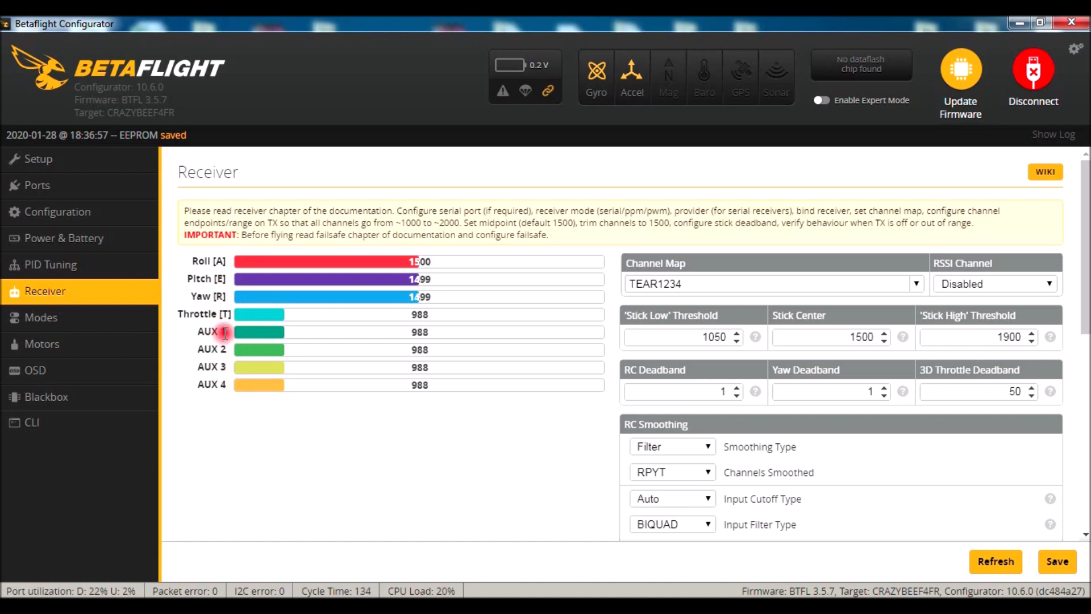
drag(224, 332, 197, 333)
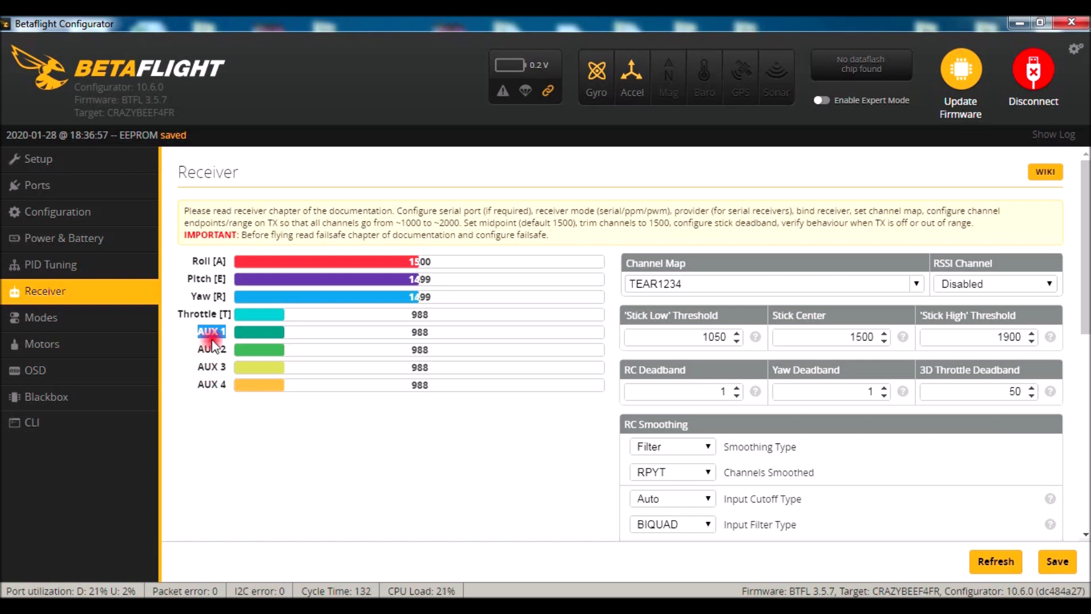
click(83, 317)
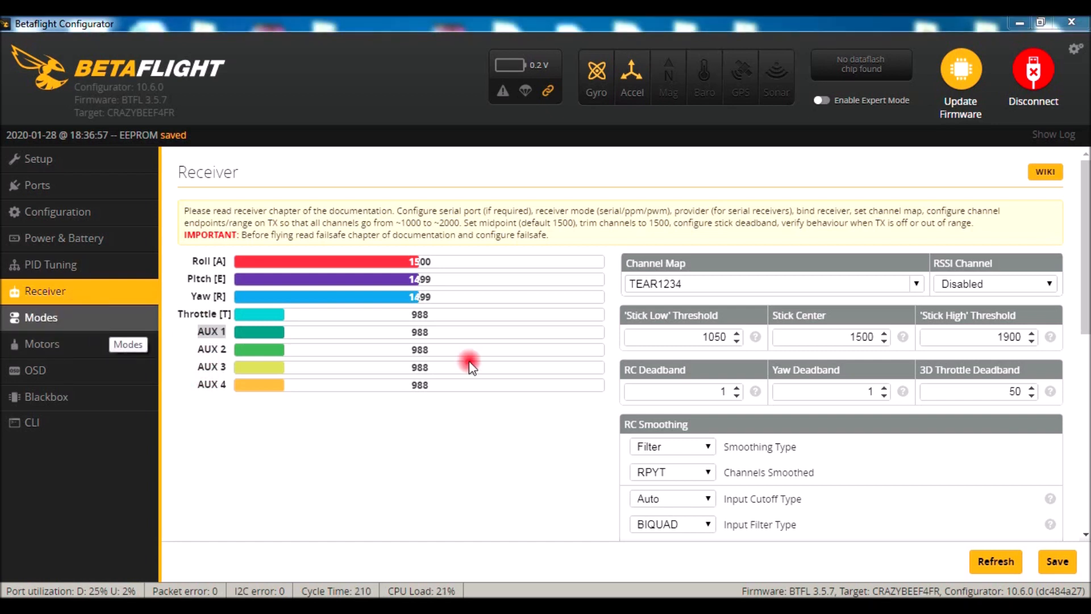
click(1058, 563)
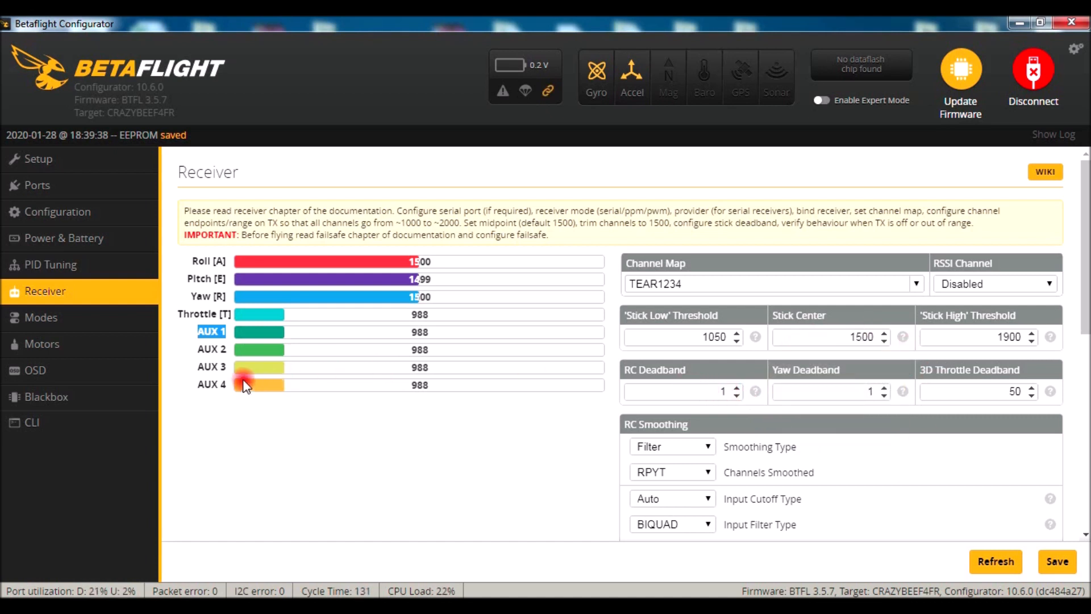
Add a range to the ARM mode on AUX 1 spanning 1700 to 2100
click(111, 330)
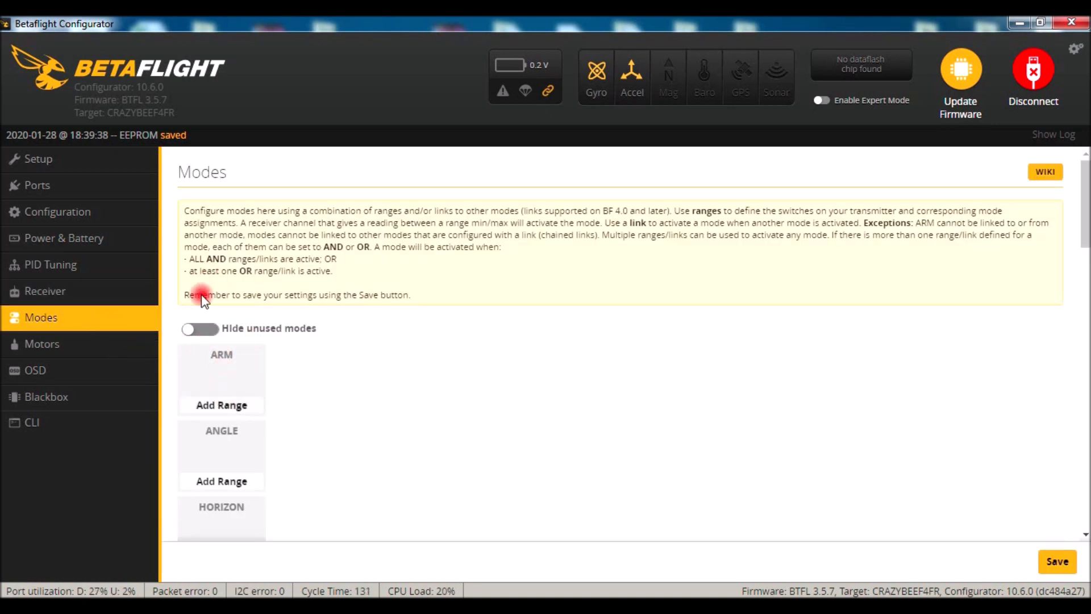
click(222, 404)
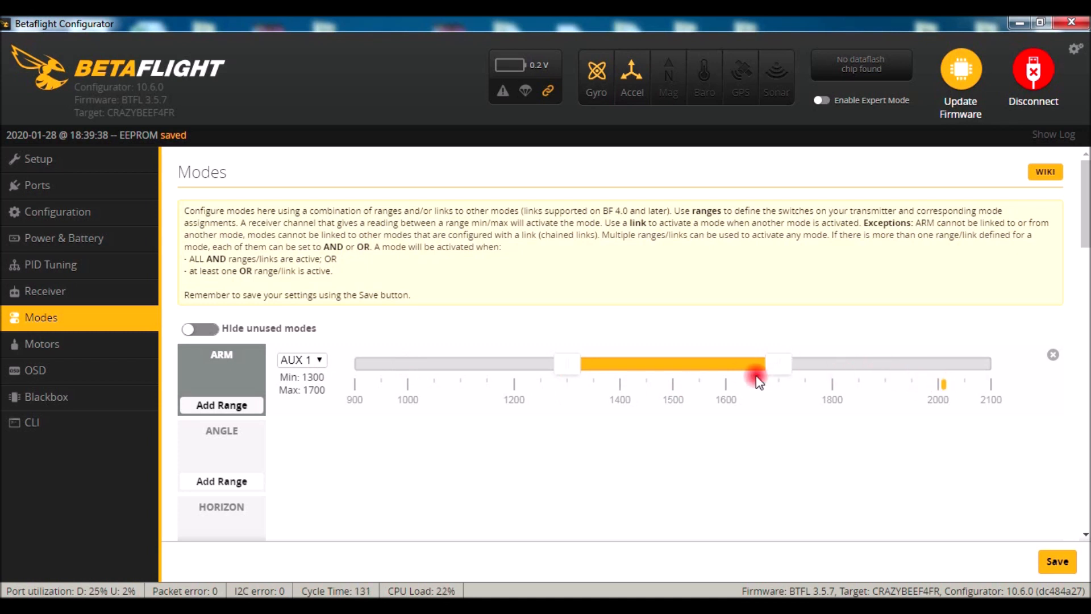
drag(762, 364, 955, 375)
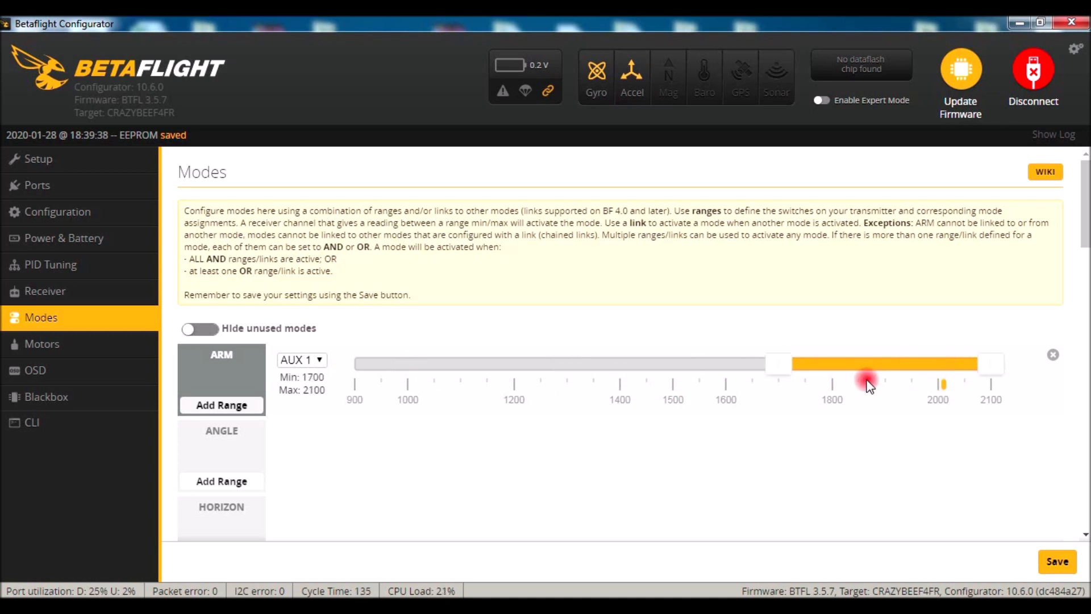
Set the ARM range's minimum on AUX 1 to 1900, keeping 2100 as maximum, and save the modes
drag(773, 363, 882, 375)
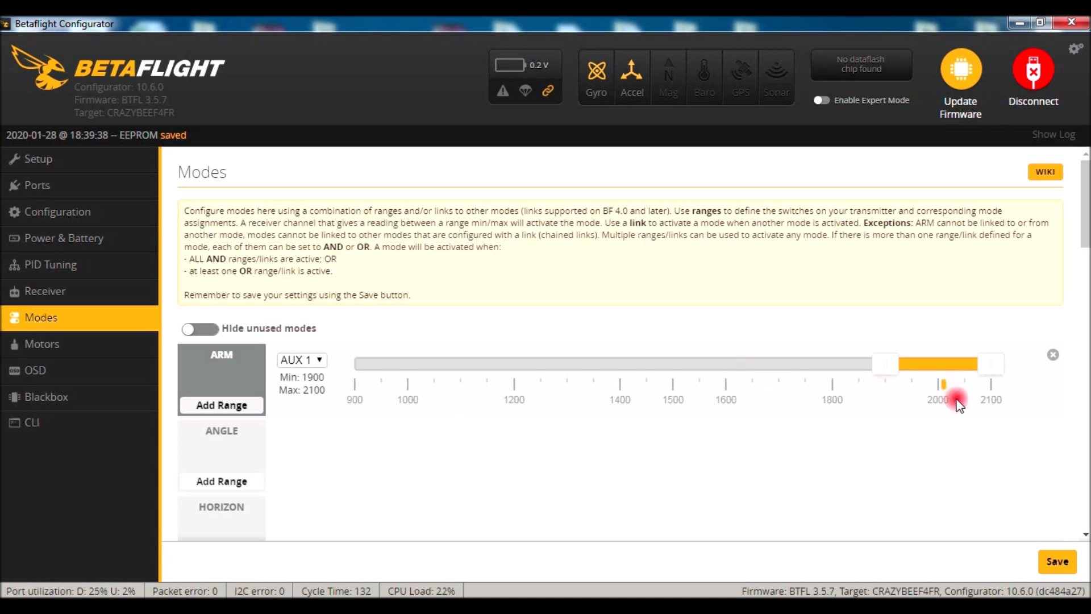
click(1057, 561)
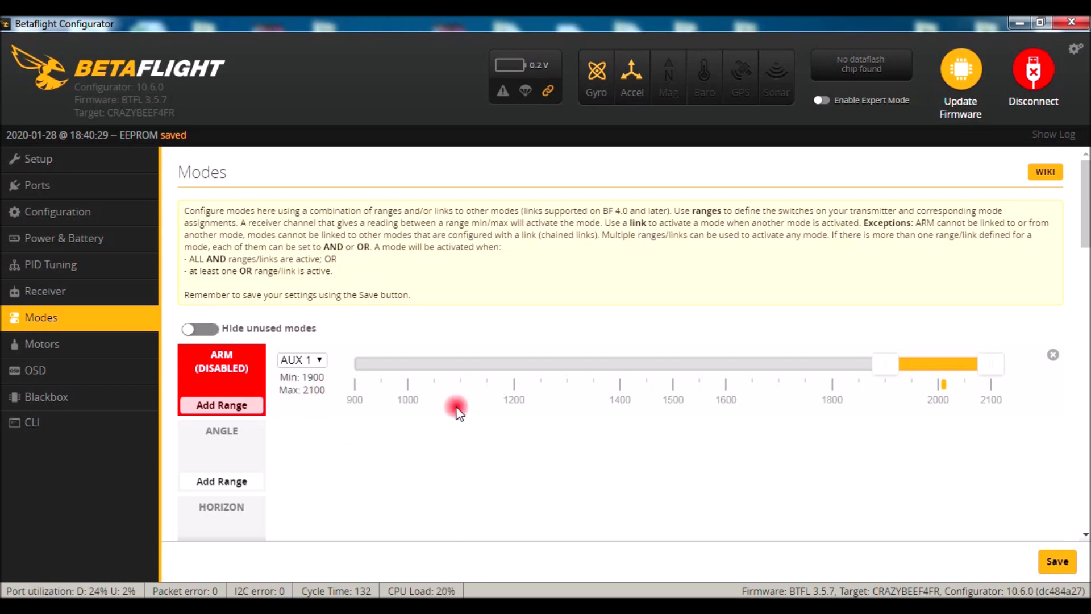
Add a range to both the ANGLE and HORIZON modes and assign both ranges to AUX 3
drag(1085, 227, 1086, 261)
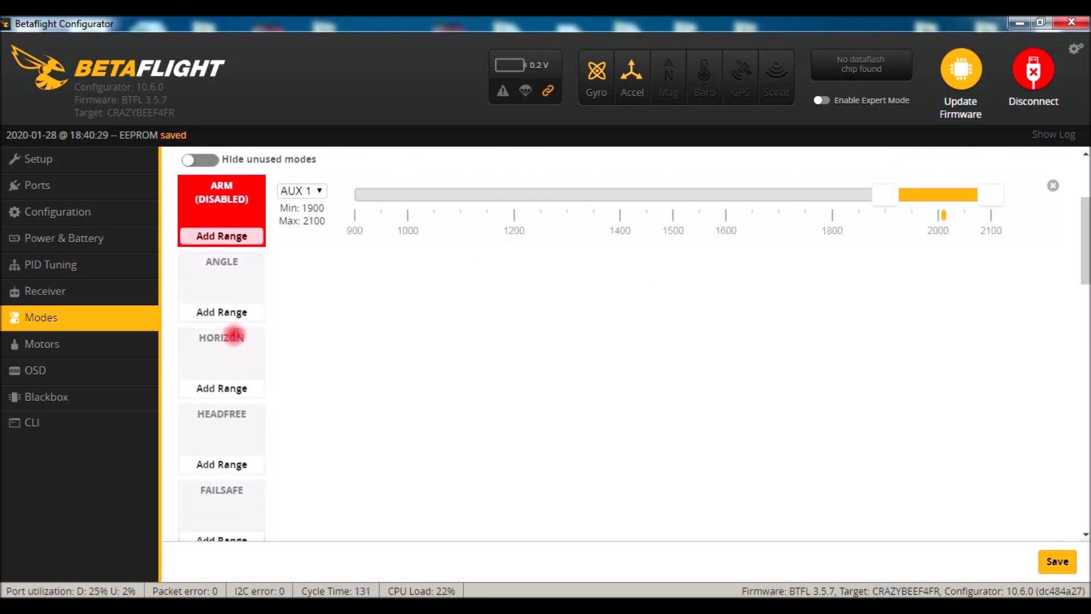
click(228, 312)
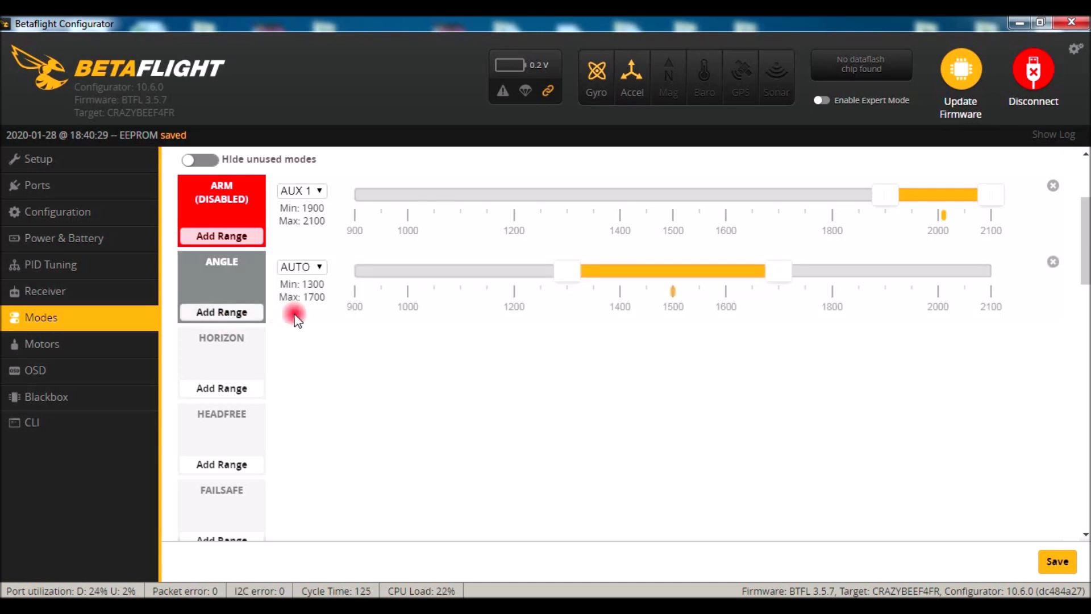
click(223, 391)
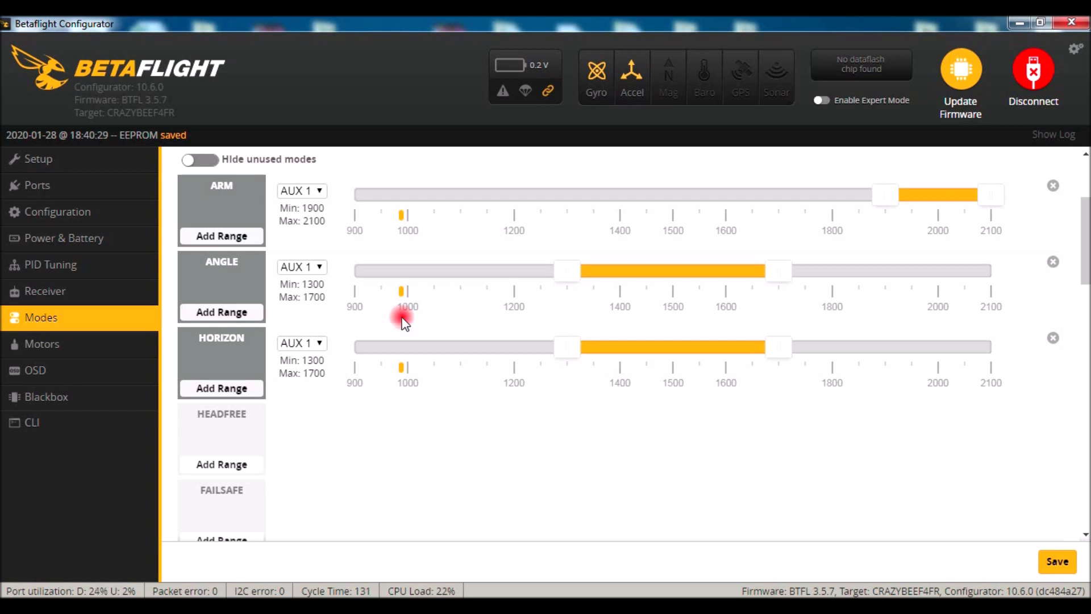
click(320, 268)
click(316, 282)
click(317, 343)
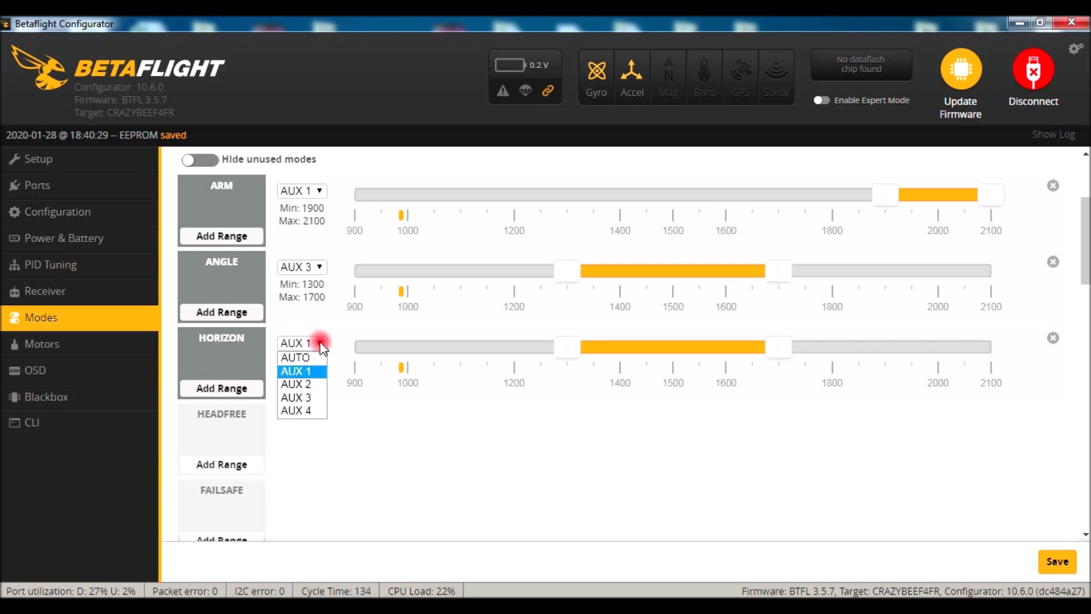
click(317, 397)
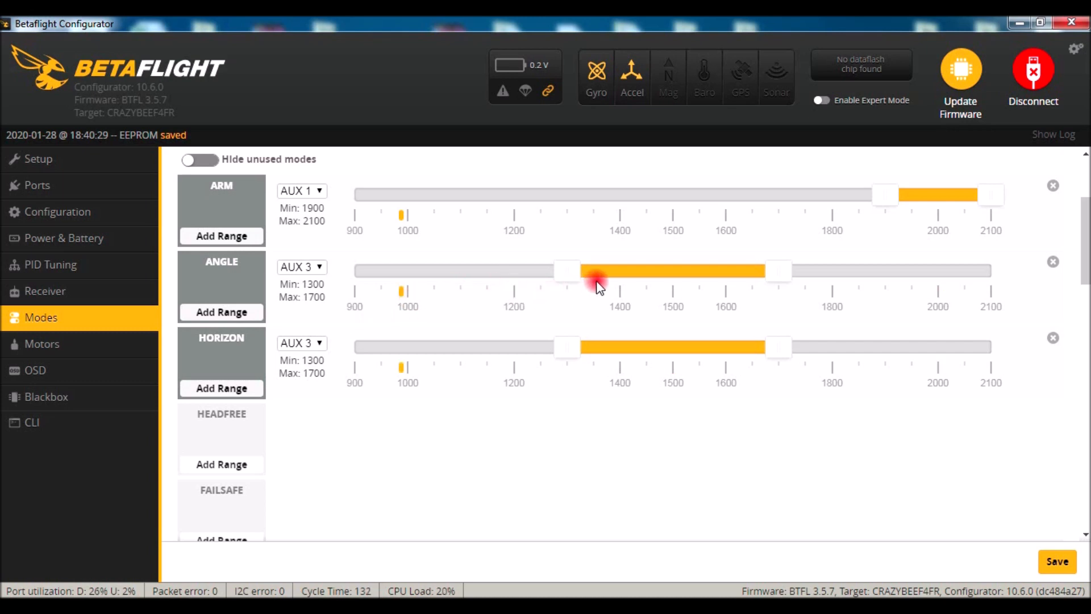
Set the ANGLE range to span 900 to 1100 and save the modes
drag(598, 272, 343, 282)
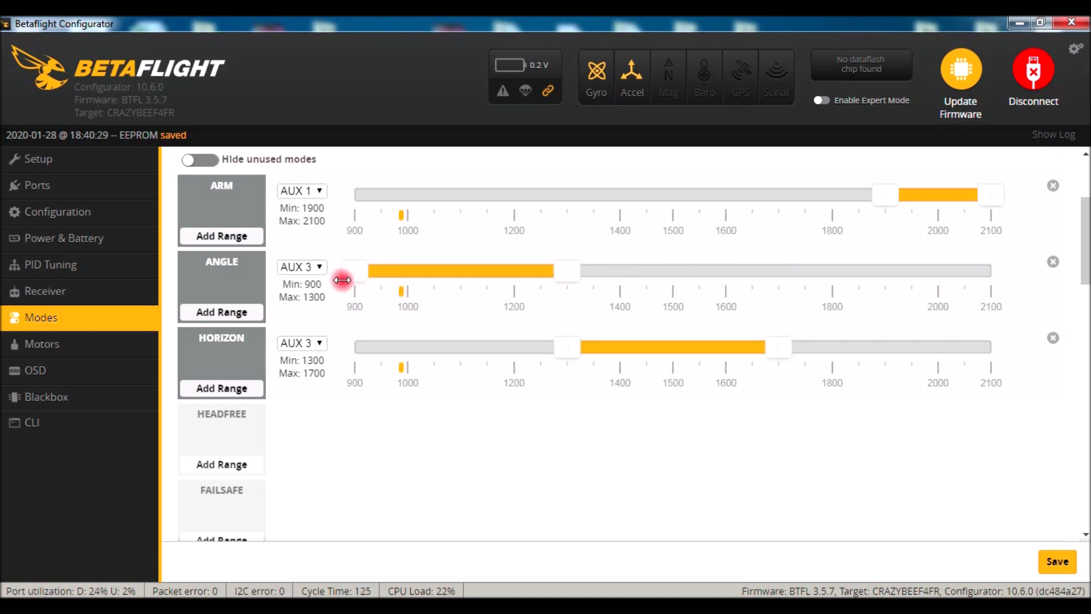
mouse_move(569, 269)
mouse_down()
mouse_move(458, 272)
mouse_move(382, 295)
mouse_move(403, 301)
mouse_up()
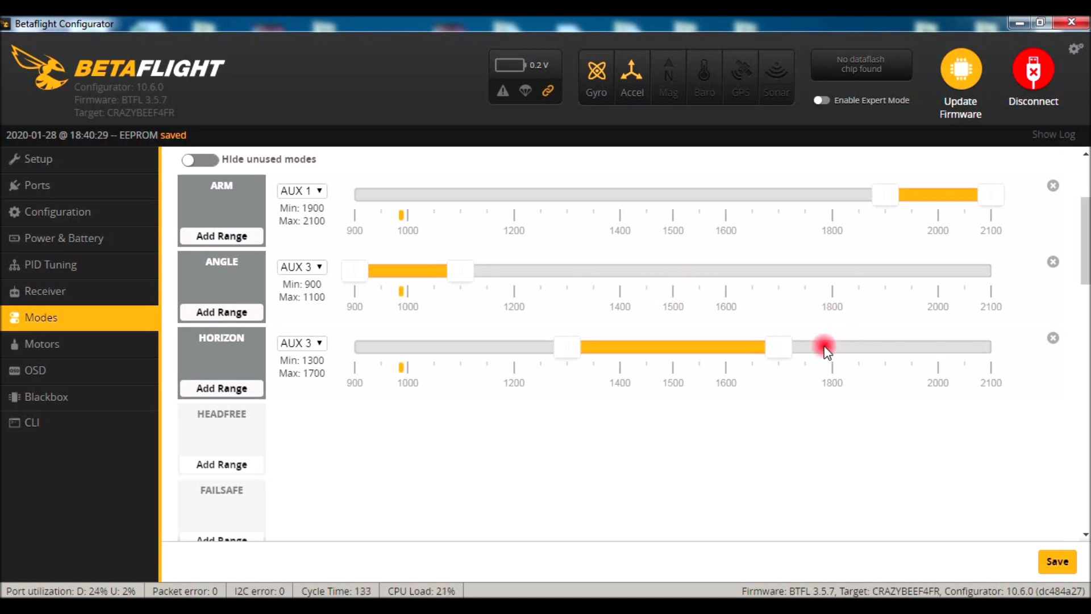
click(1045, 560)
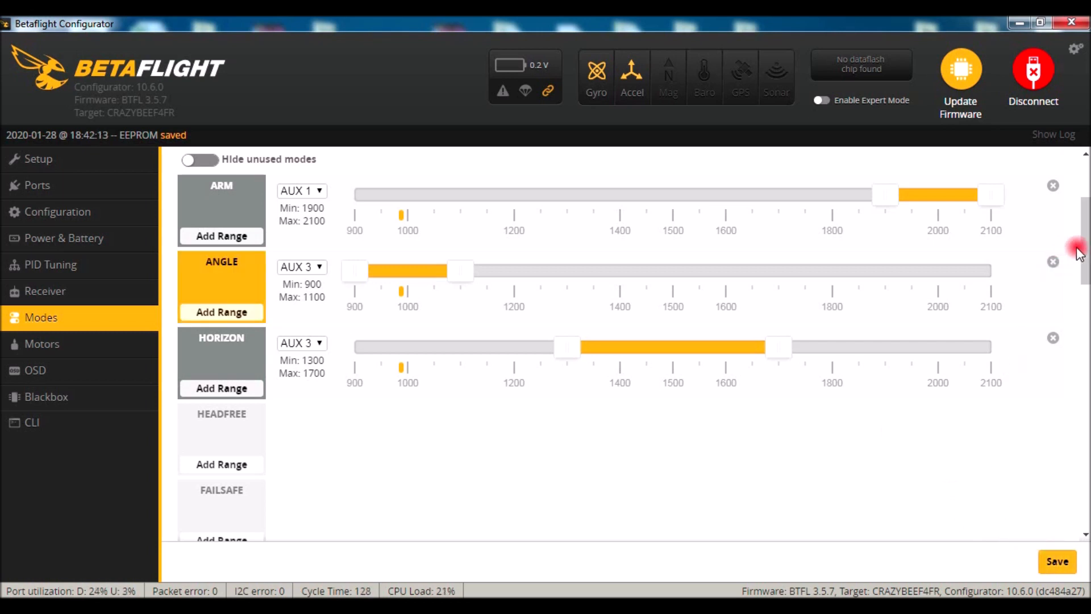
Add a range to the BEEPER mode on AUX 4 spanning 1300 to 1700 and save the modes
drag(1086, 262, 1086, 331)
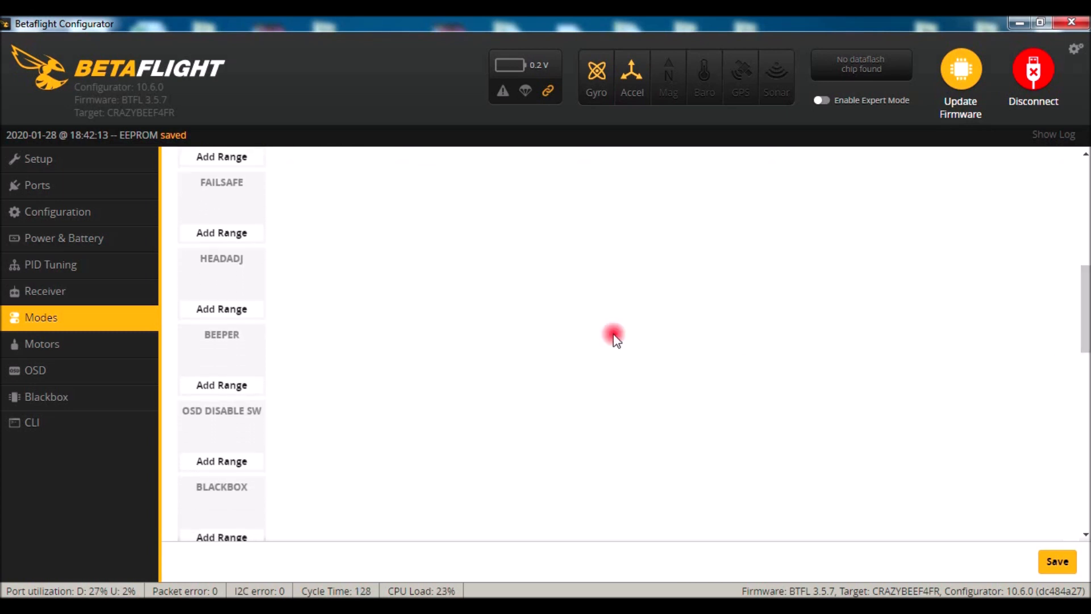
click(225, 388)
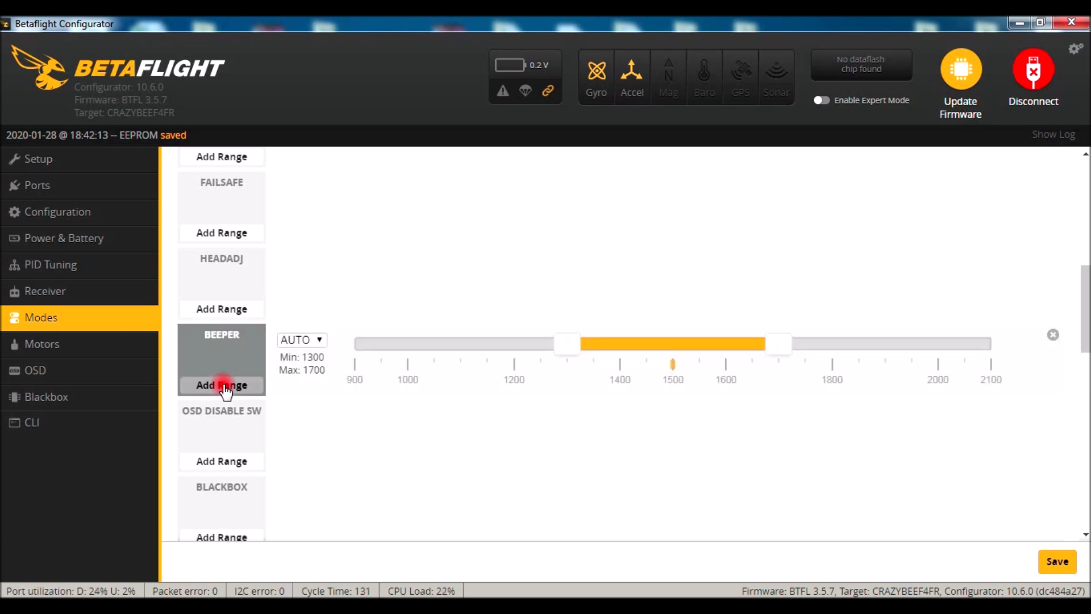
click(482, 410)
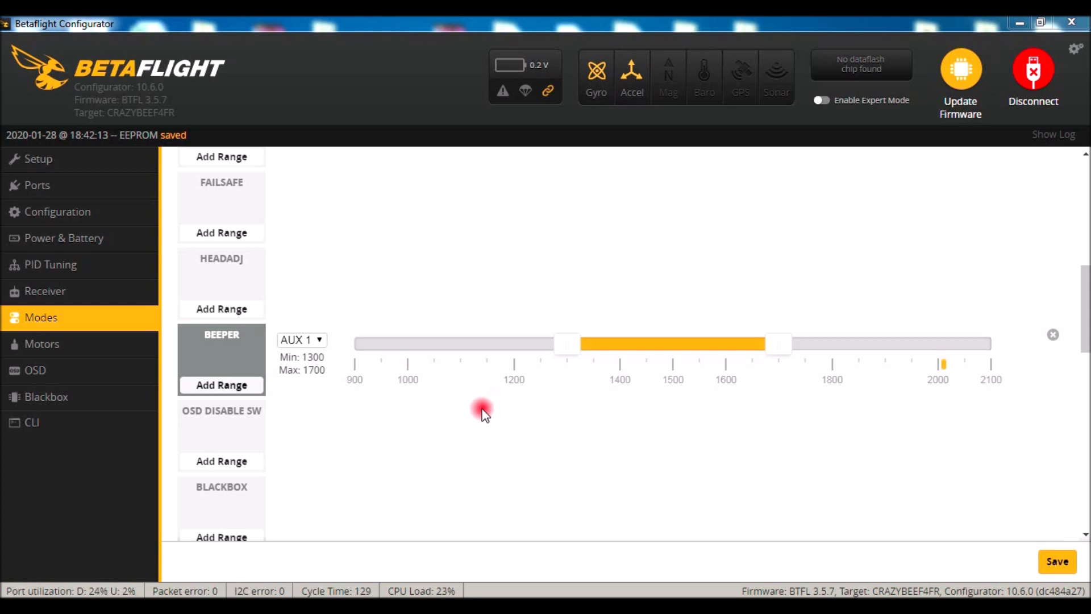
click(320, 341)
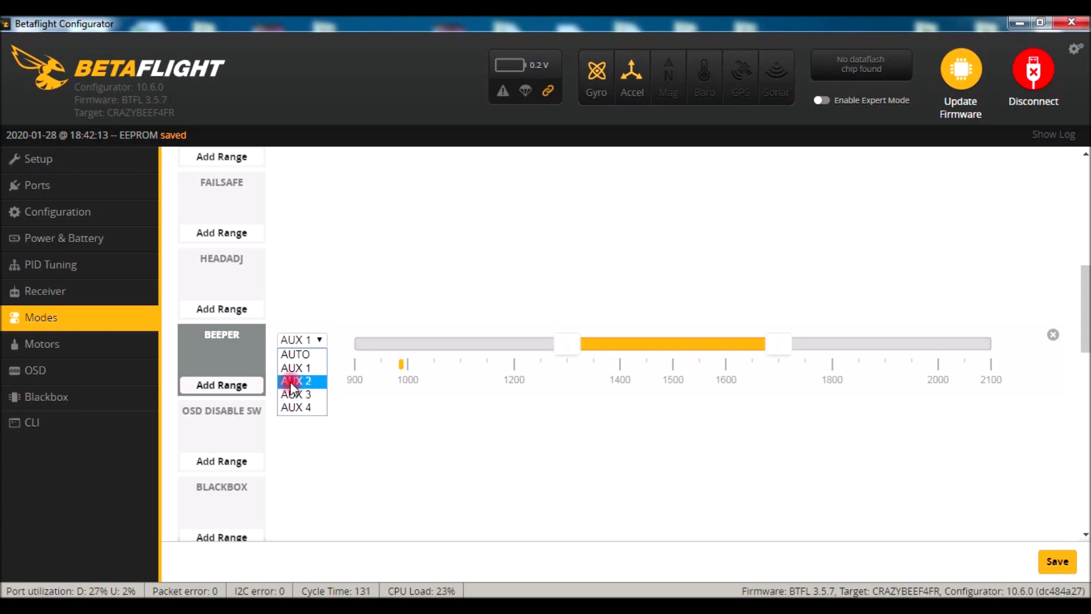
click(306, 408)
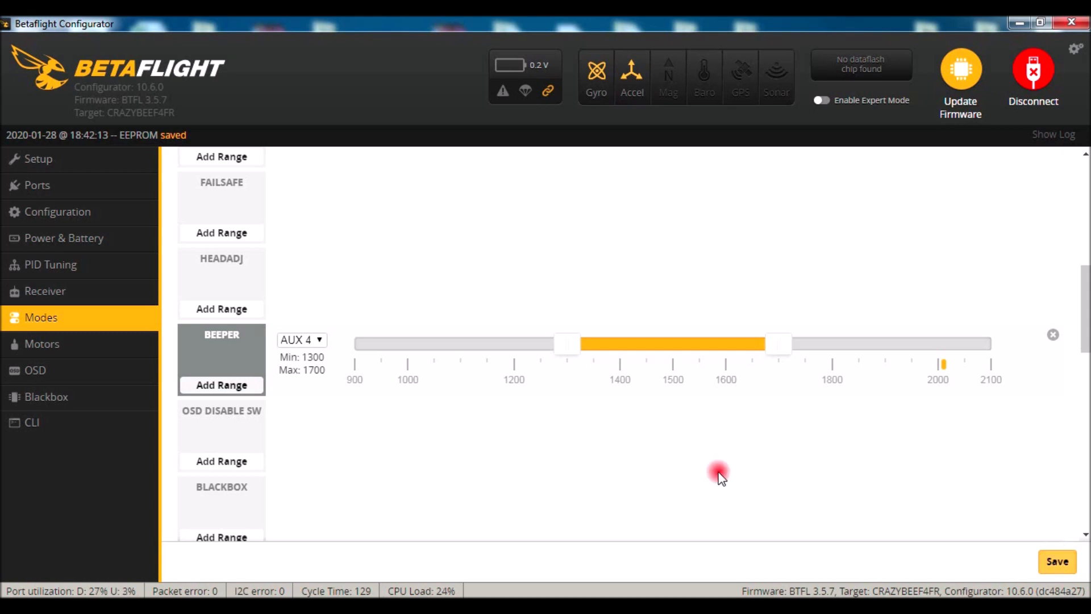
Check the AUX channel bars in the receiver settings, and return to the BEEPER mode's range
click(69, 295)
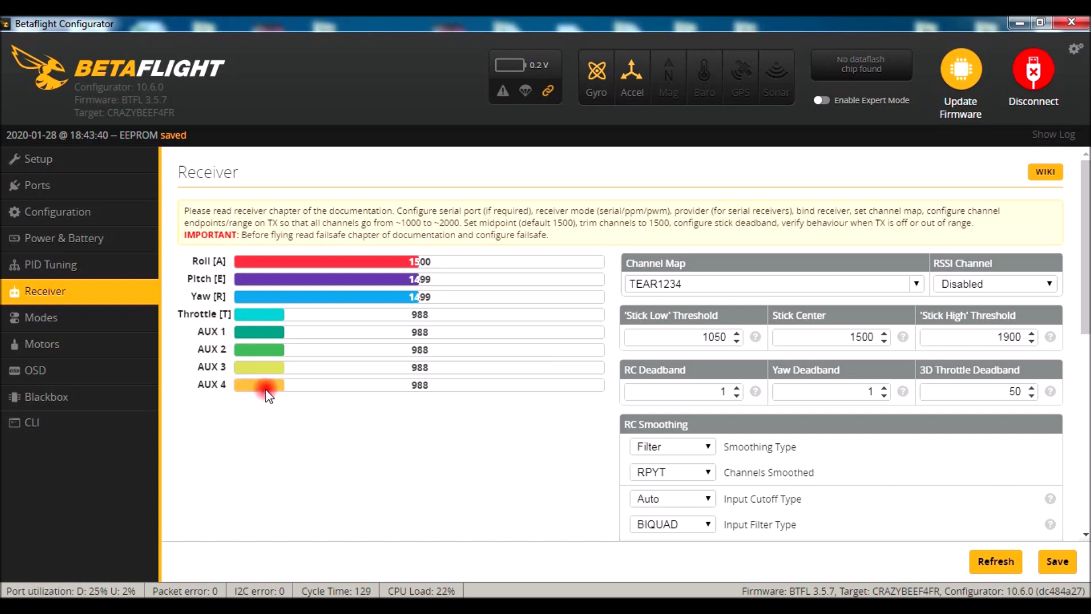
click(52, 314)
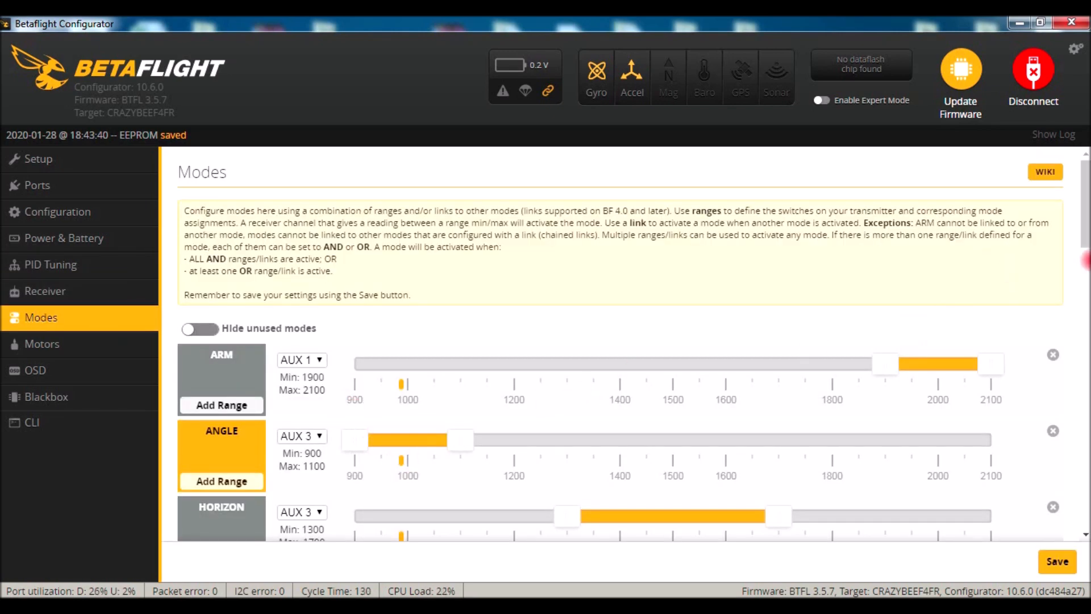
drag(1086, 244, 1086, 373)
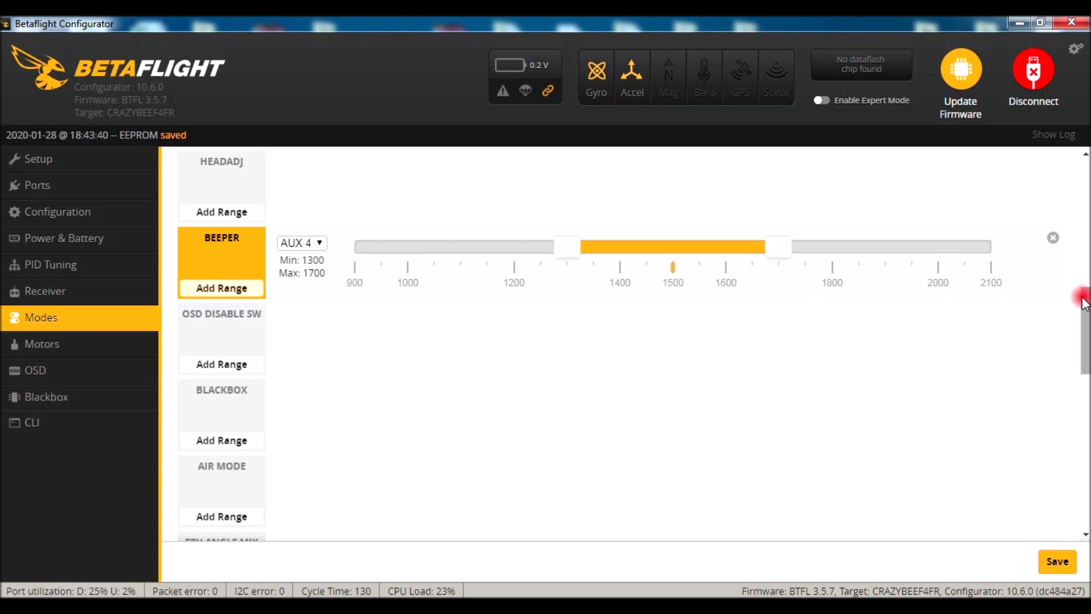
Add a range to the FLIP OVER AFTER CRASH mode on AUX 2 spanning 1875 to 2100, and save
drag(1086, 307, 1087, 406)
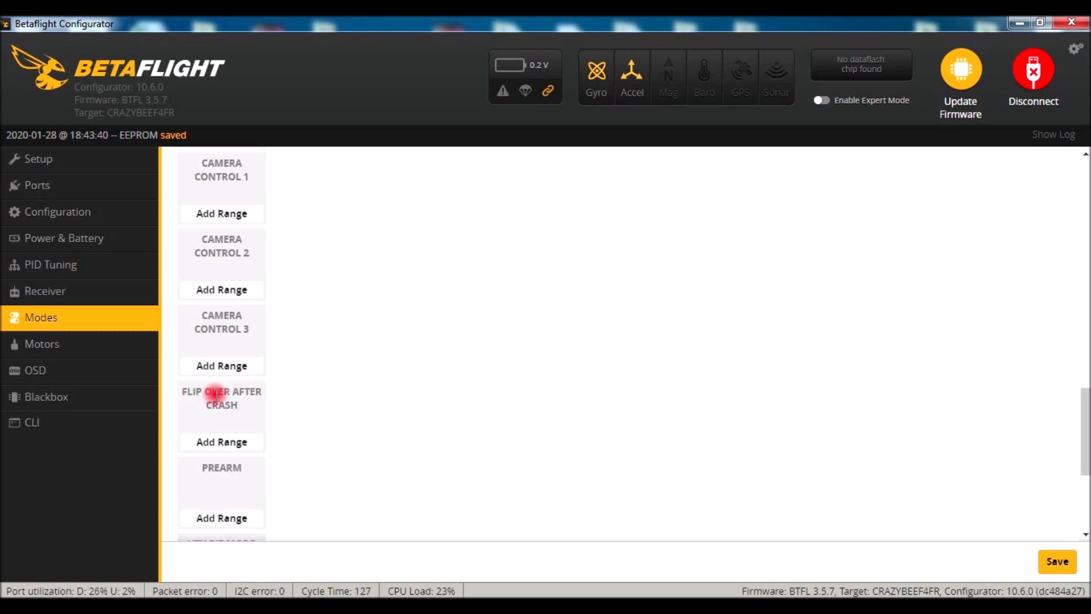
click(236, 444)
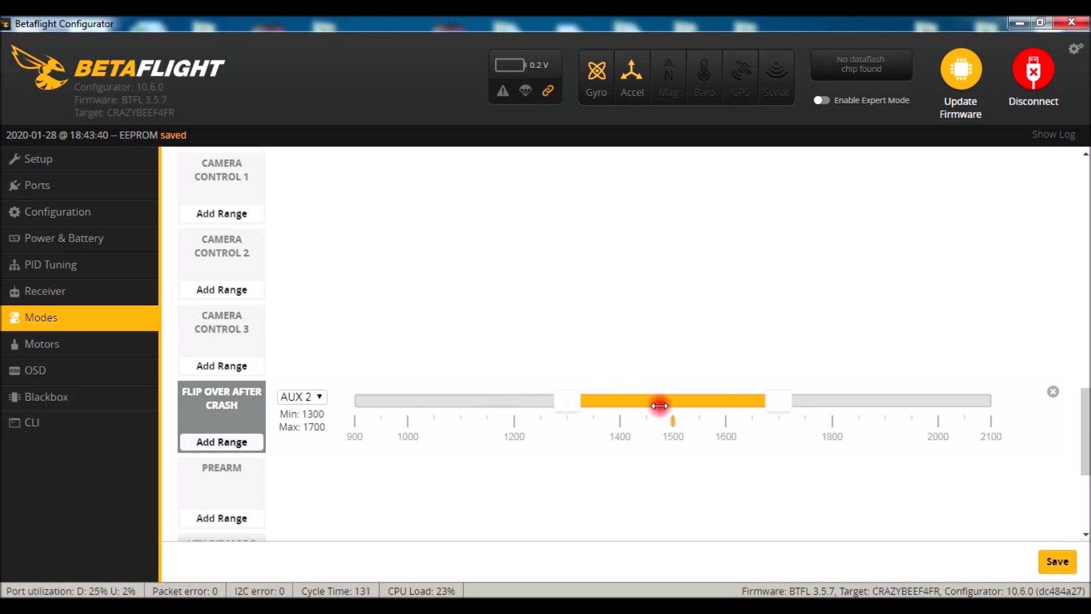
drag(659, 405, 900, 419)
drag(784, 401, 877, 418)
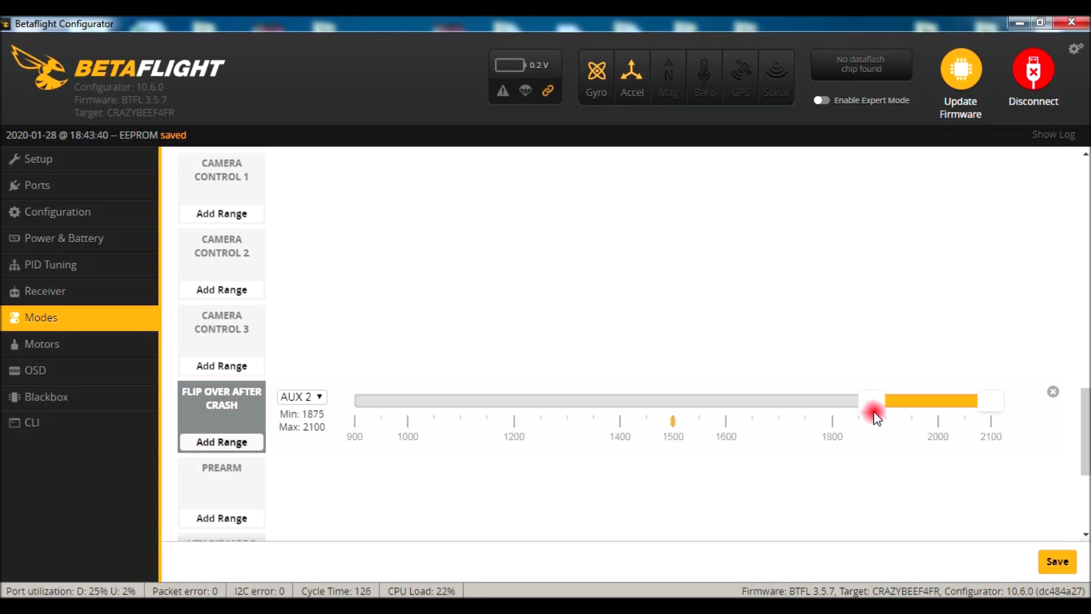
click(1058, 571)
click(811, 357)
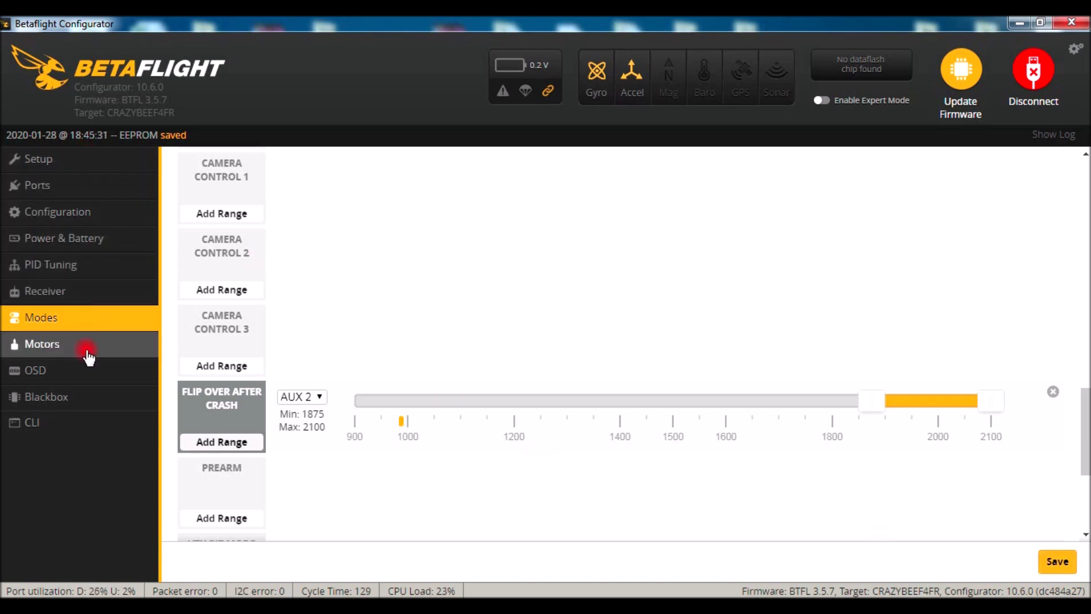
Review the OSD elements, preview, video format, units and timers
click(106, 383)
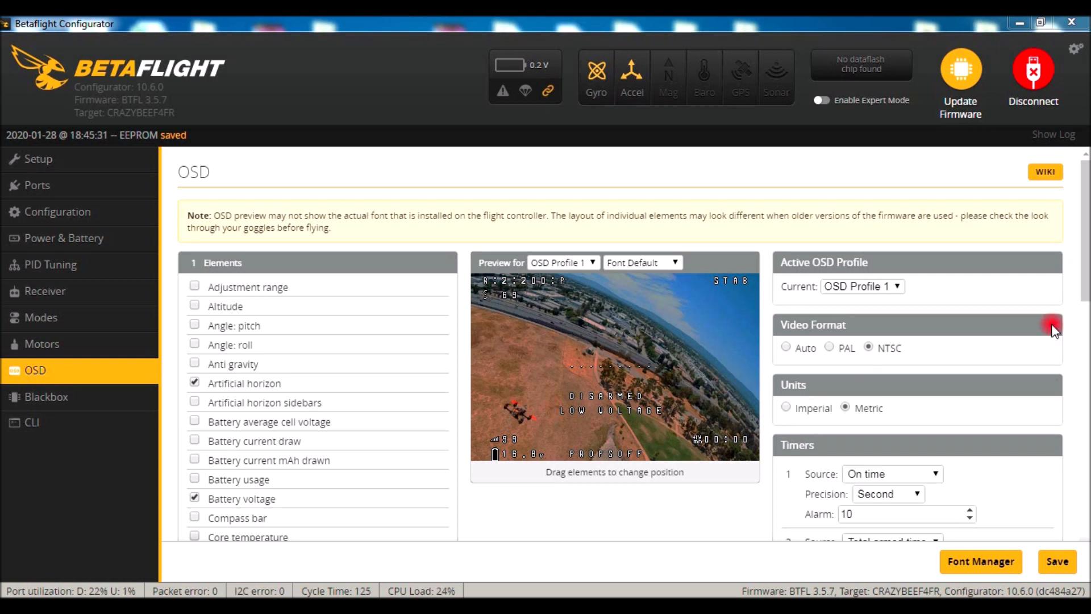
scroll(881, 250, down, 2)
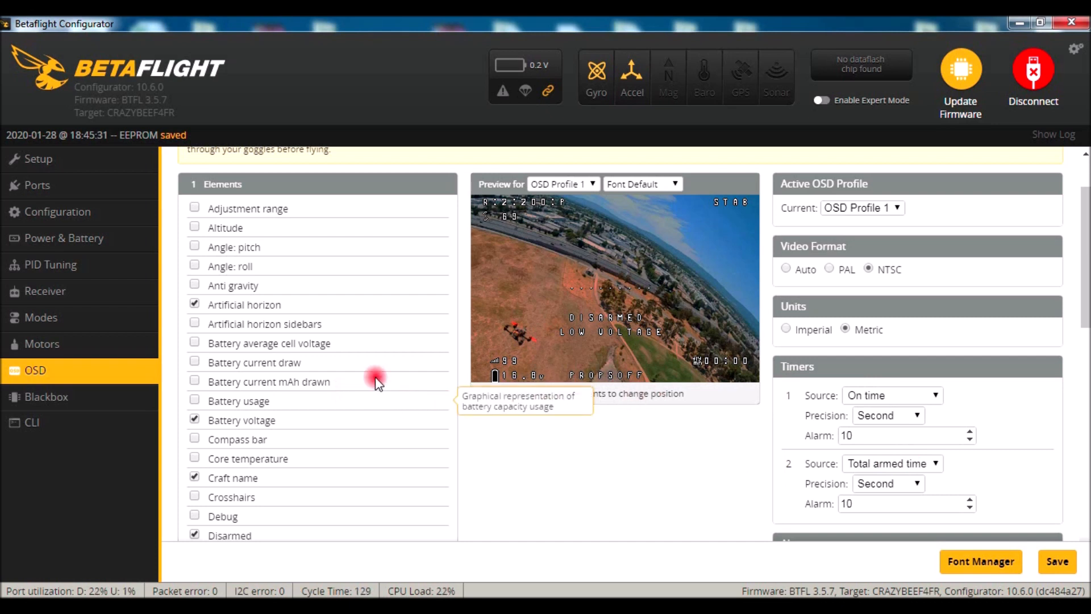
Run the version and dump commands in the CLI to print the firmware version and full configuration
click(83, 423)
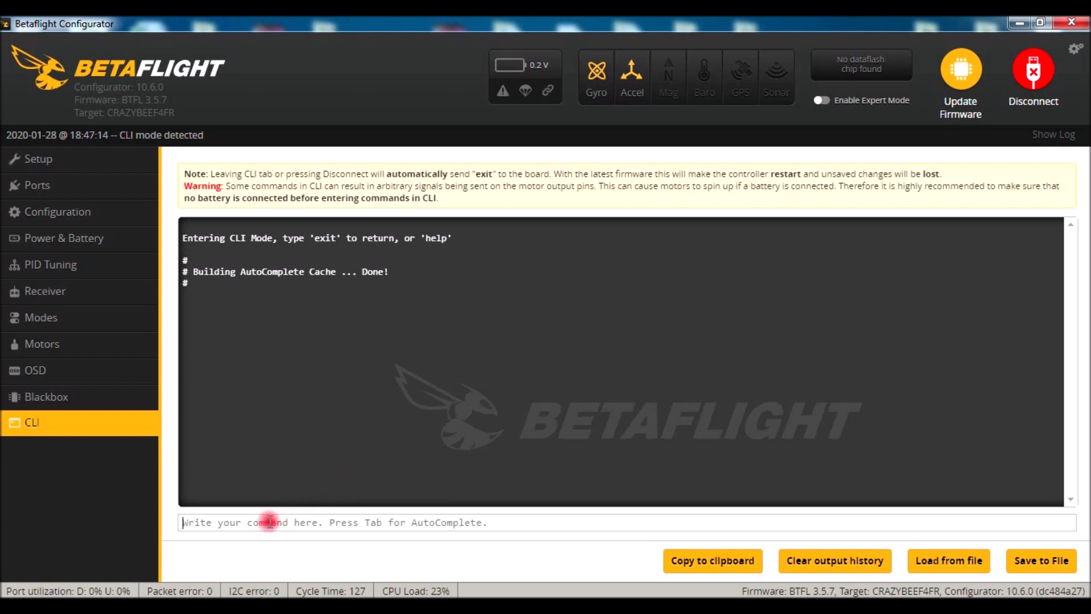
text(version)
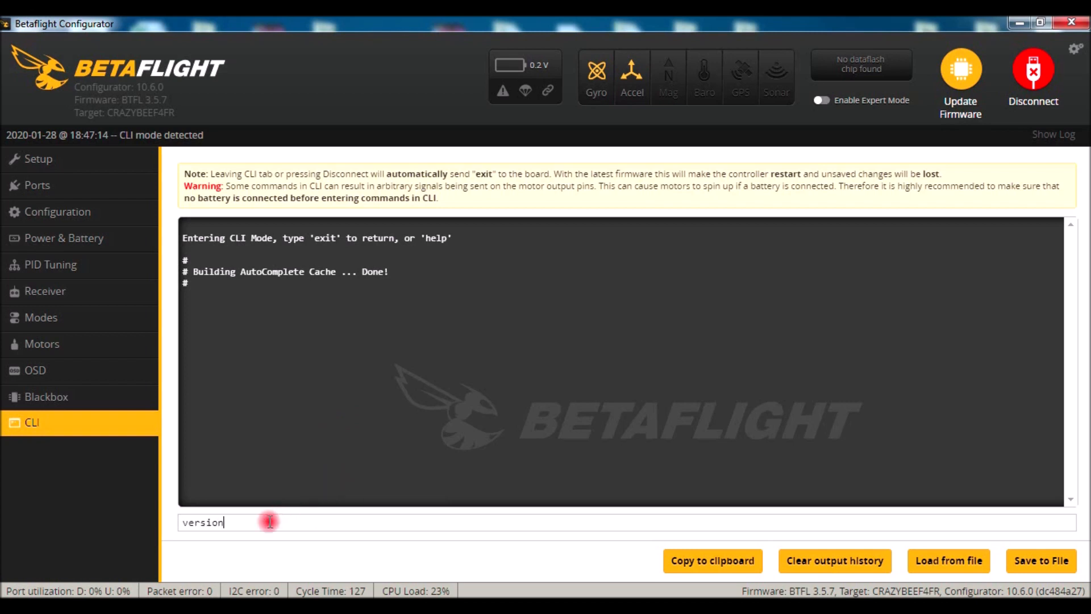
key(Return)
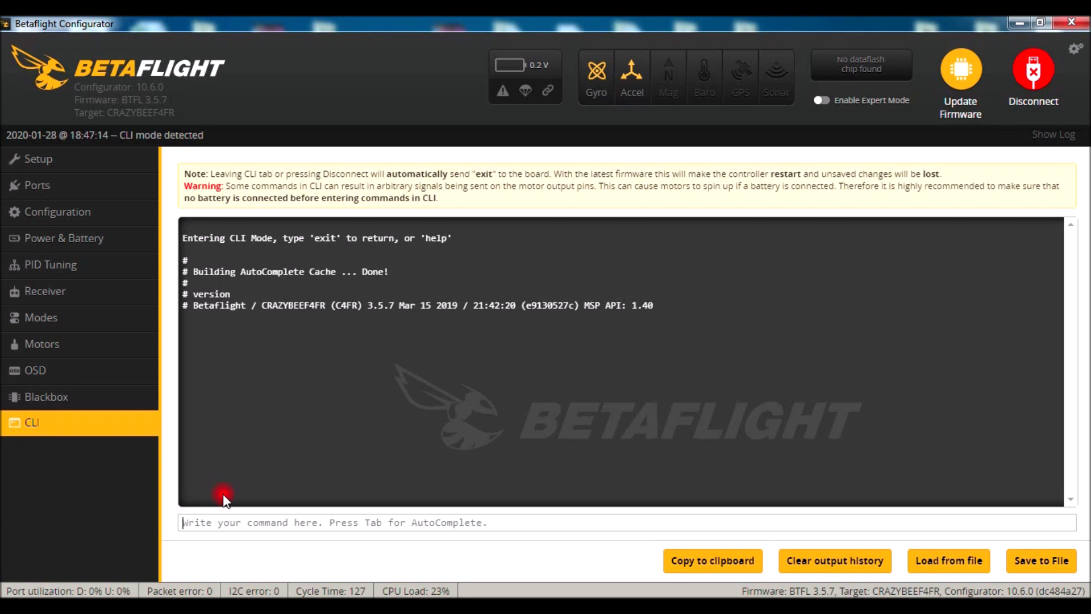
text(dump)
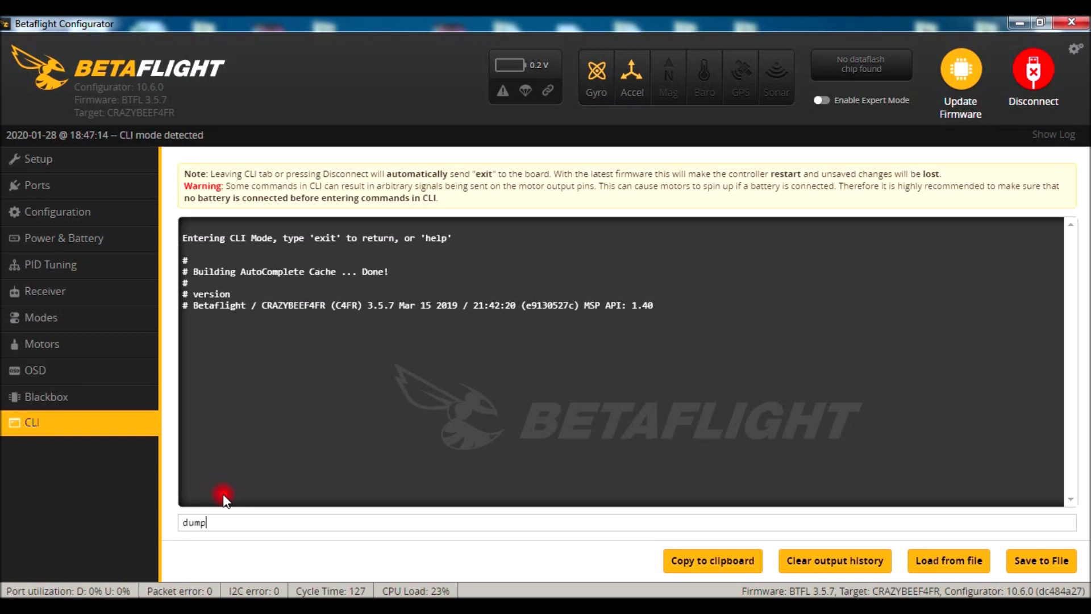
key(Return)
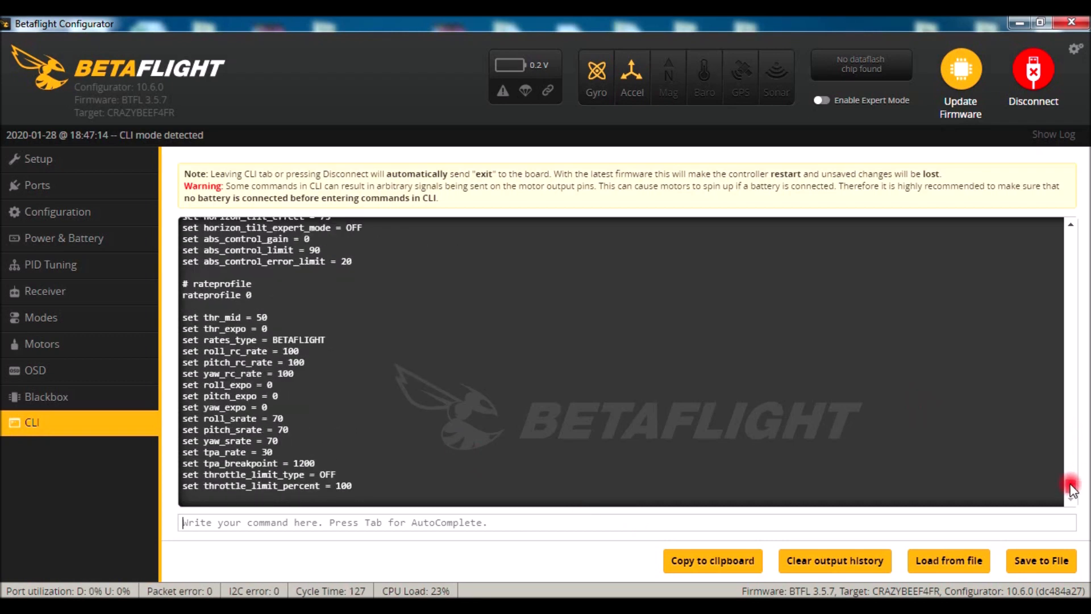
Highlight the CLI output from the first version line through the BEEPER 1 resource, and disconnect the flight controller
drag(1071, 488, 997, 221)
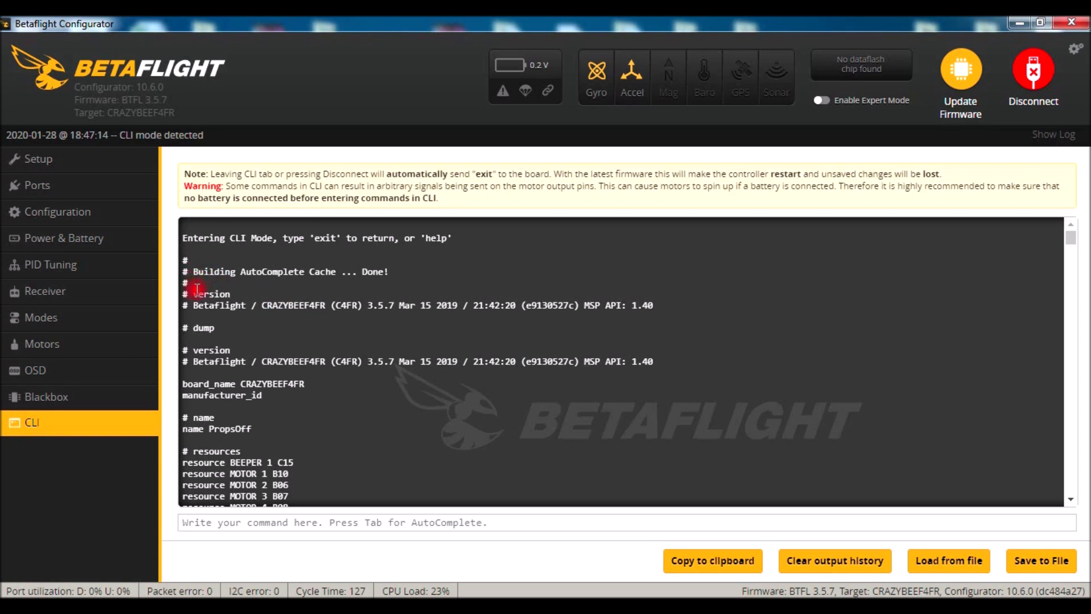
drag(193, 294, 352, 460)
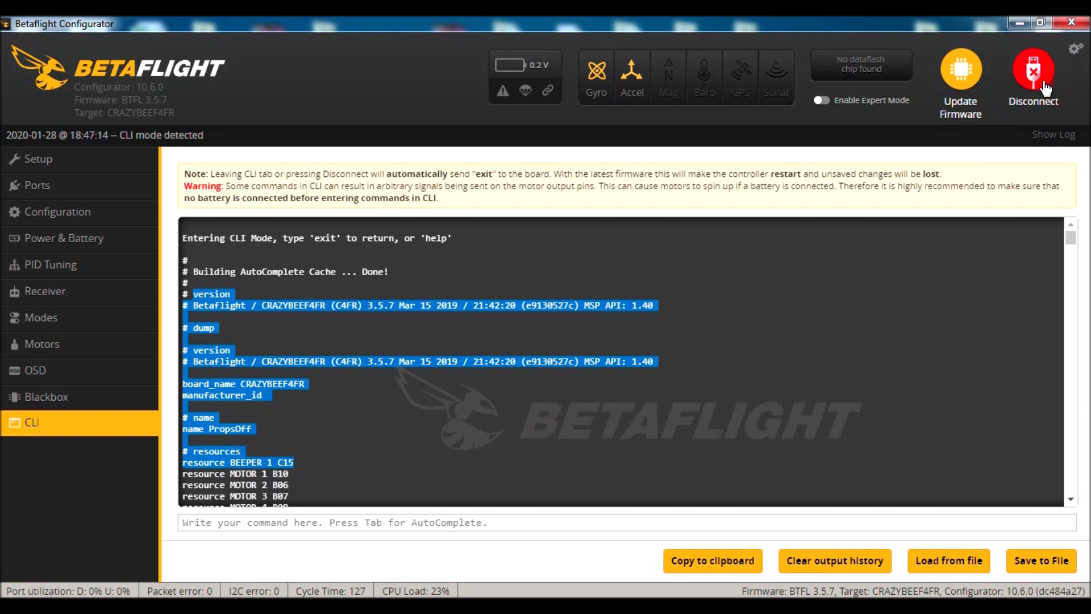
click(106, 158)
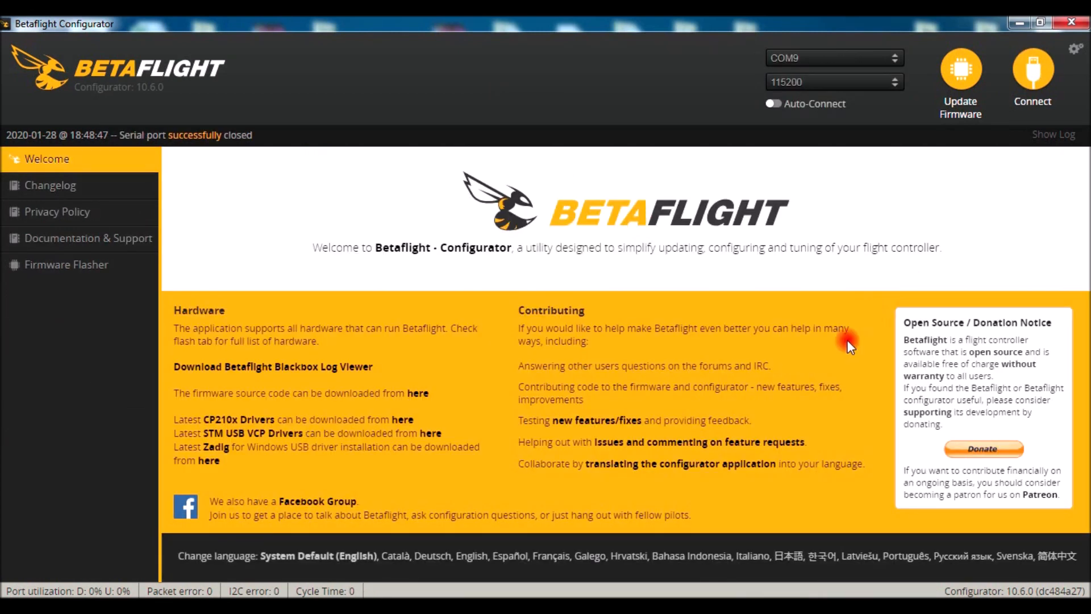